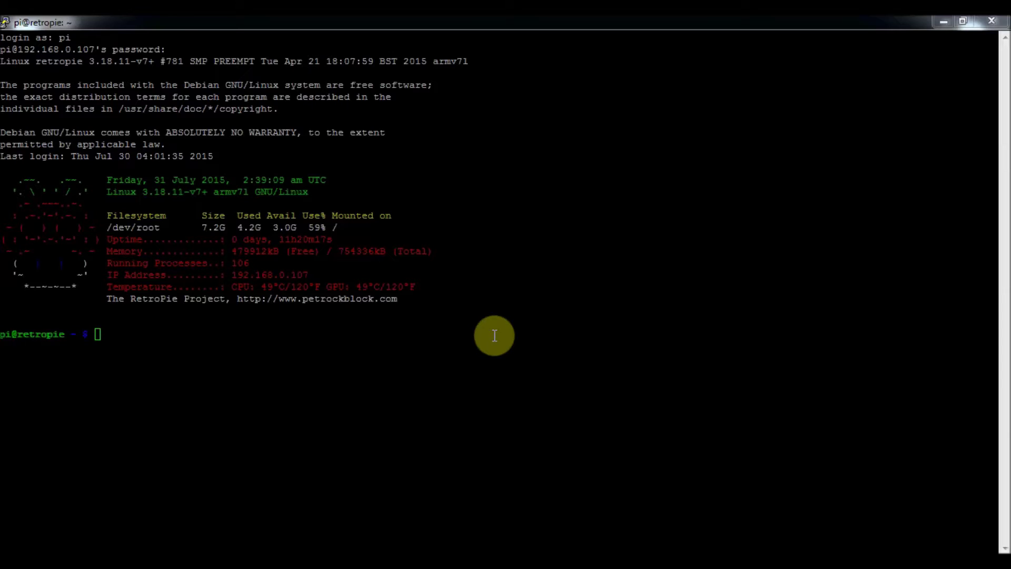
Change the terminal's working directory to the RetroPie-Setup folder.
{"action": "left_click", "coordinate": [531, 17]}
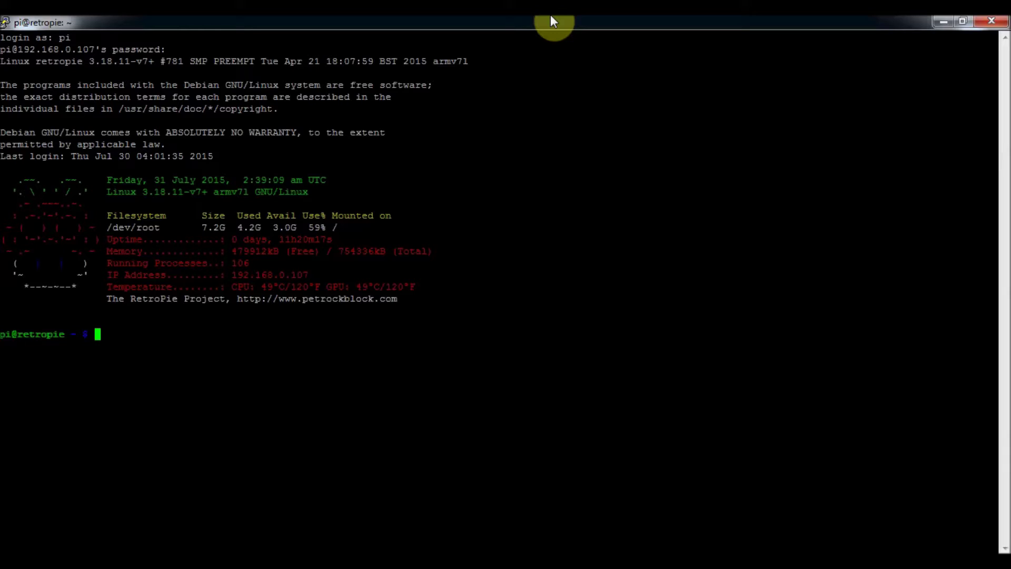
{"action": "type", "text": "cd RetroPie-S"}
{"action": "key", "text": "Tab"}
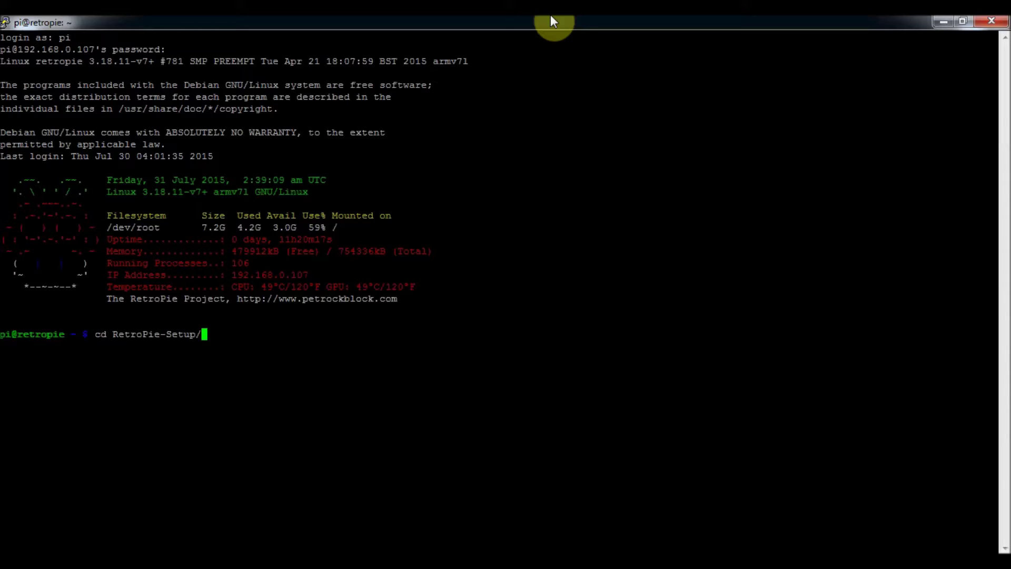
{"action": "key", "text": "Return"}
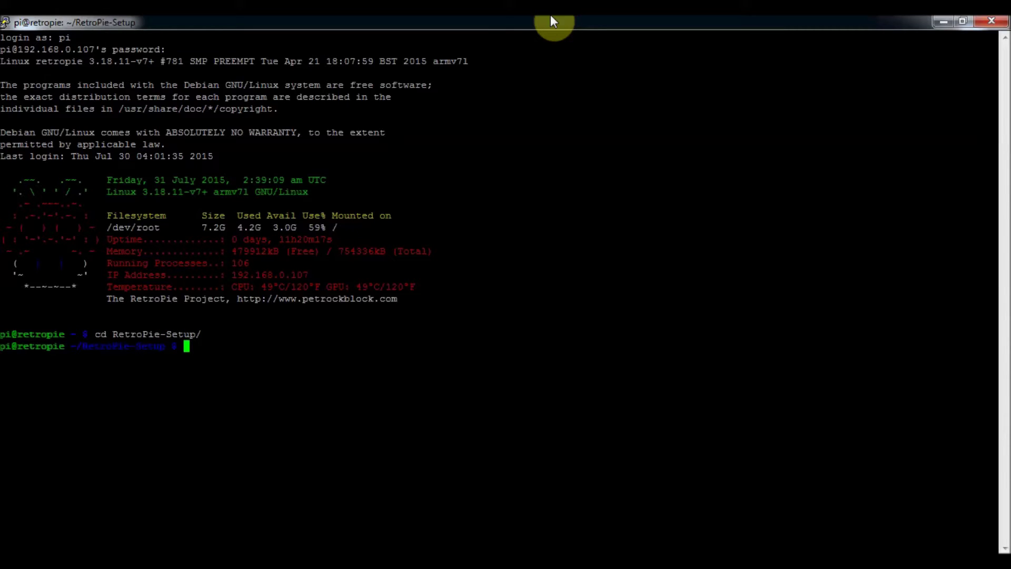
Run the retropie_setup.sh script with sudo.
{"action": "type", "text": "sudo ./retropie_s"}
{"action": "key", "text": "Tab"}
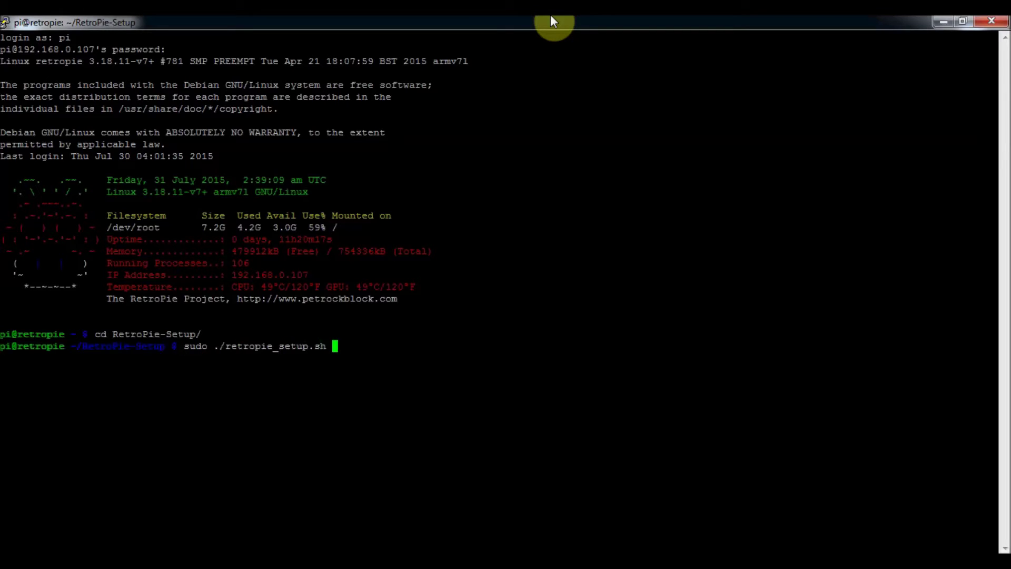
{"action": "key", "text": "Return"}
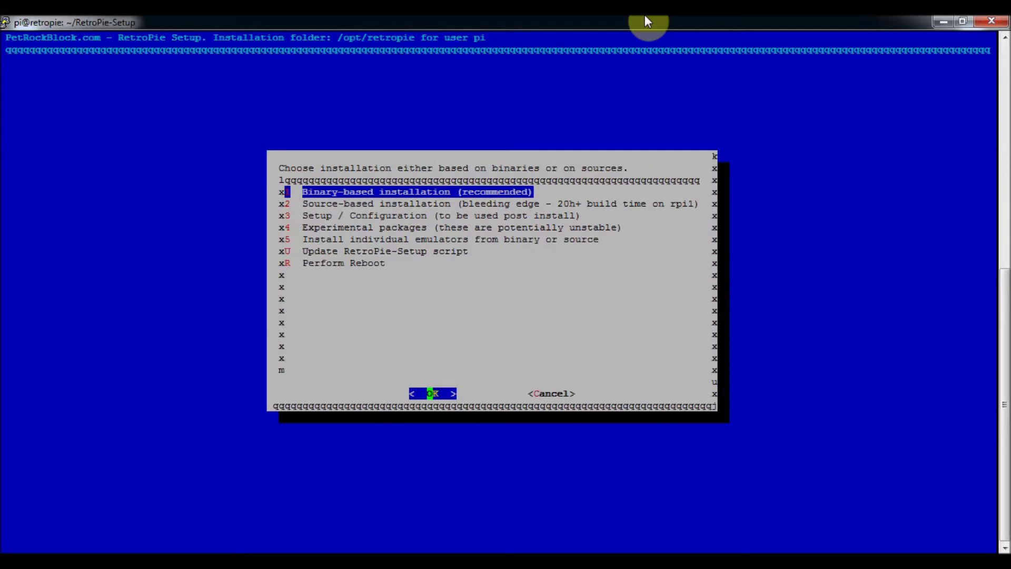
Examine the main setup options, from Binary-based installation to Update RetroPie-Setup script.
{"action": "key", "text": "Down"}
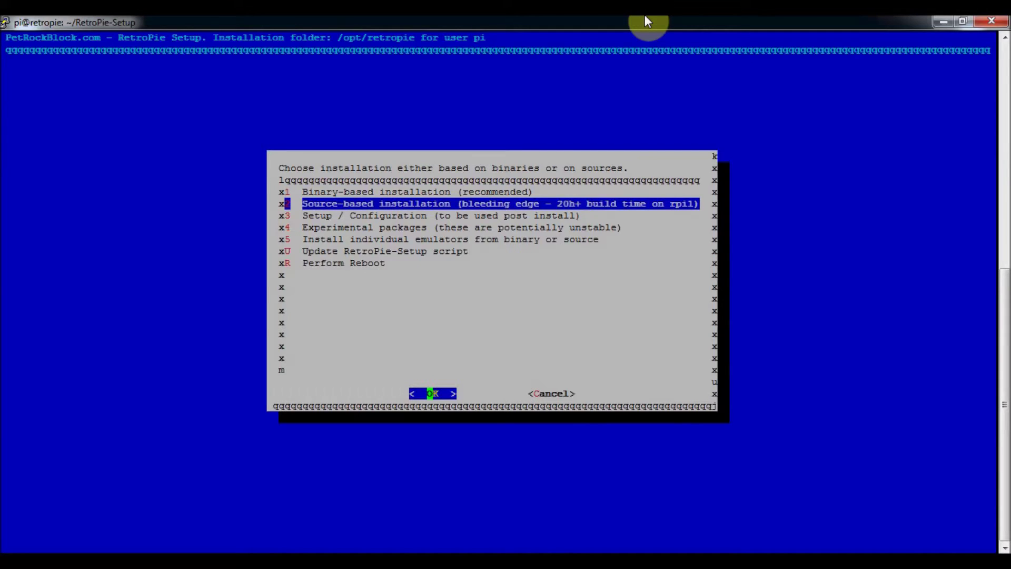
{"action": "key", "text": "Down"}
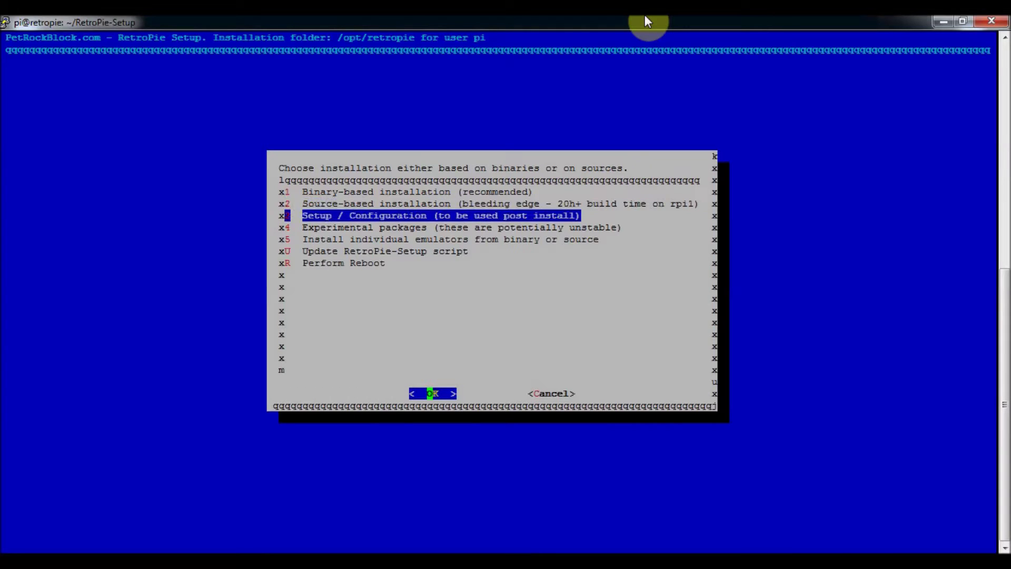
{"action": "key", "text": "Down"}
{"action": "key", "text": "Down"}
{"action": "key", "text": "Down"}
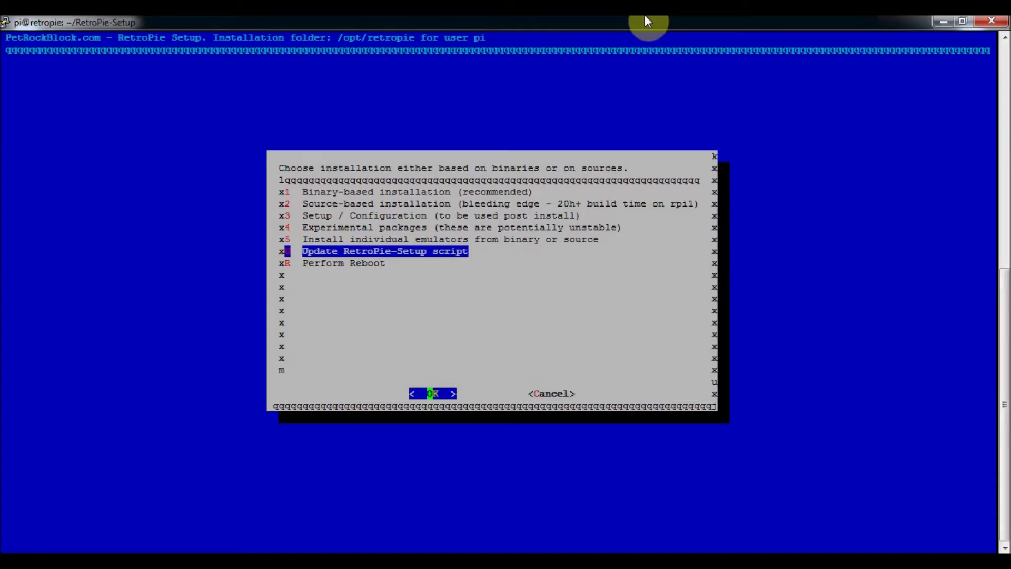
{"action": "key", "text": "Up"}
{"action": "key", "text": "Up"}
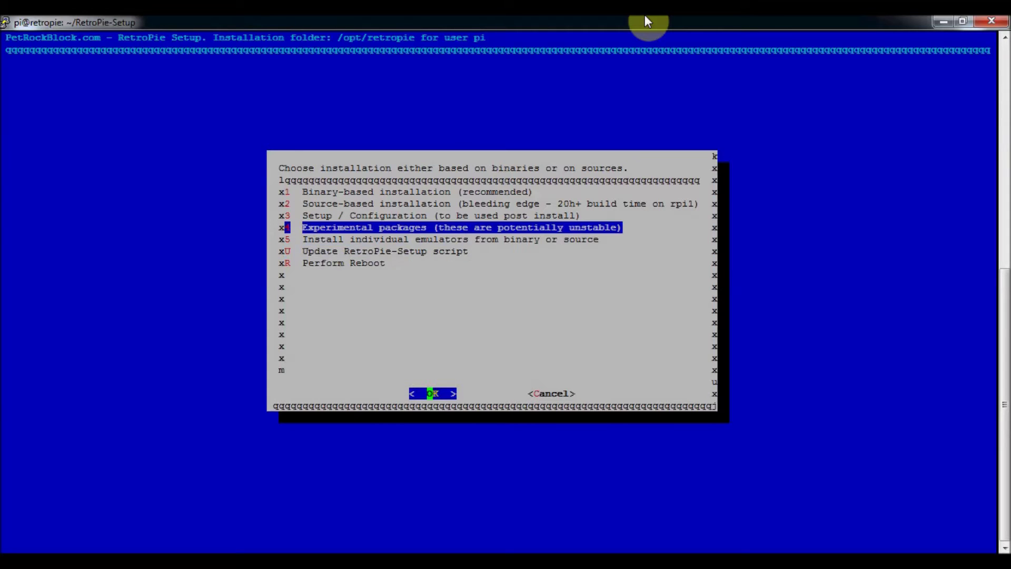
{"action": "key", "text": "Up"}
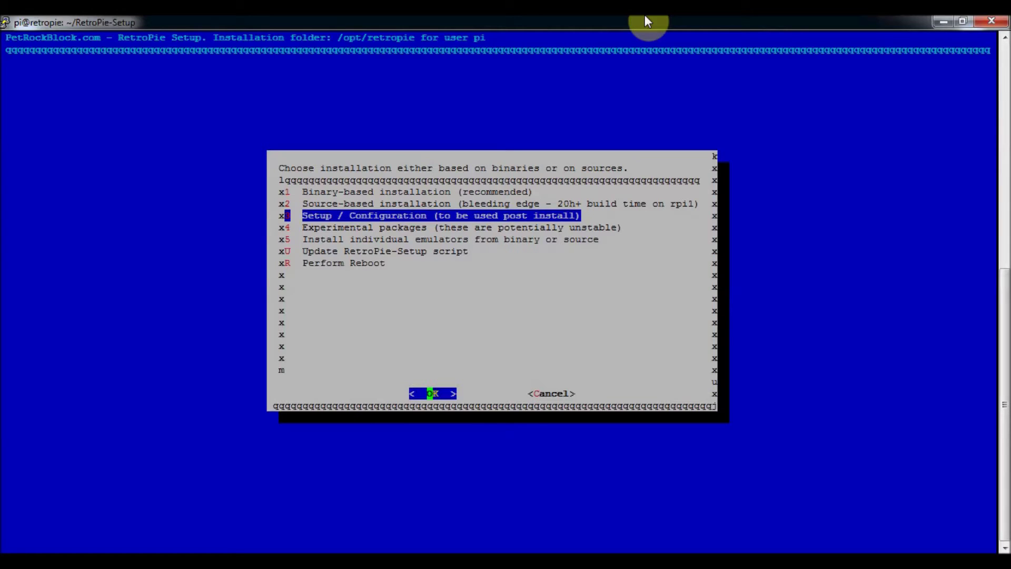
{"action": "key", "text": "Up"}
{"action": "key", "text": "Up"}
{"action": "key", "text": "Down"}
{"action": "key", "text": "Up"}
{"action": "key", "text": "Down"}
{"action": "key", "text": "Up"}
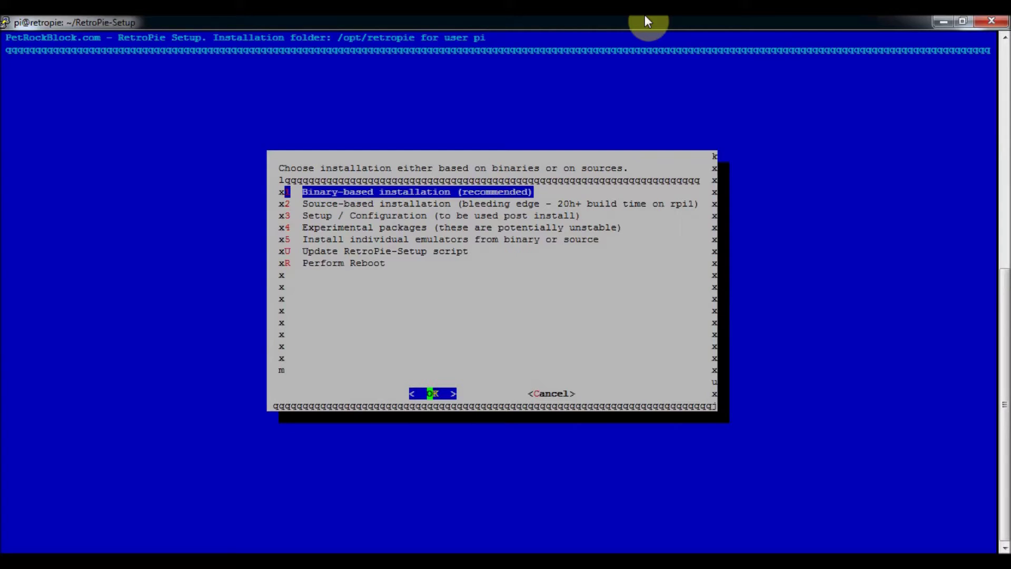
{"action": "key", "text": "Down"}
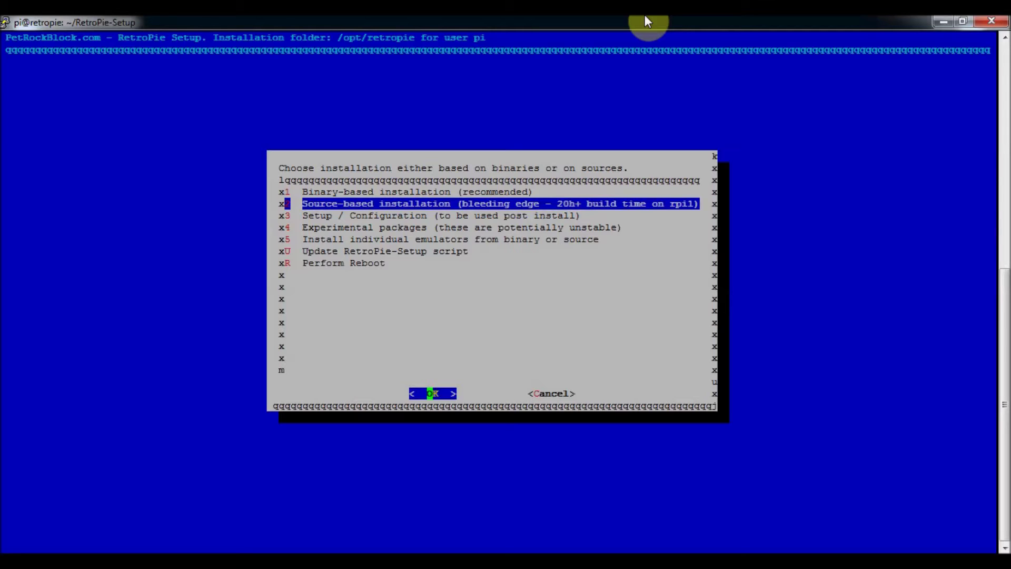
{"action": "key", "text": "Up"}
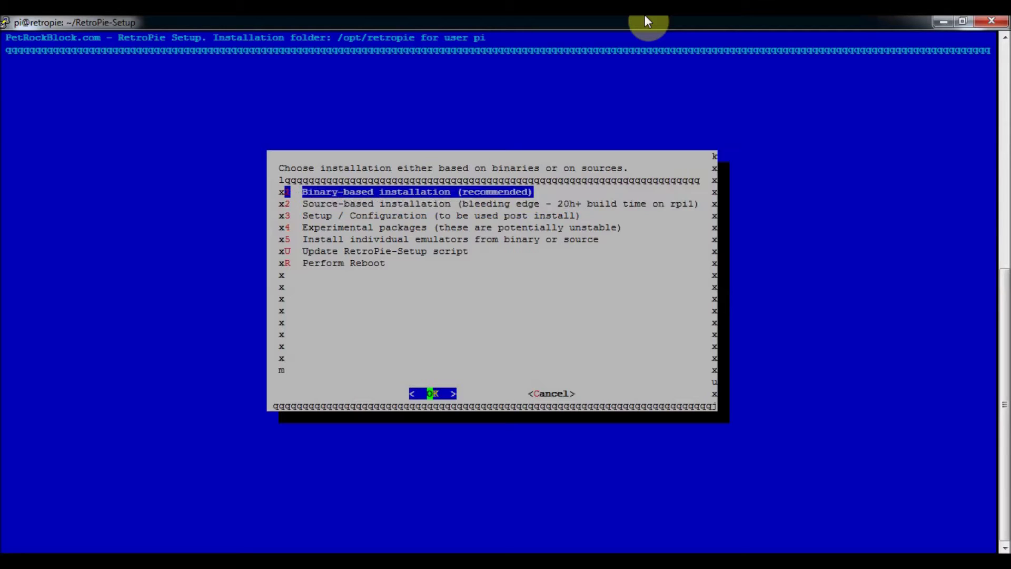
Open Setup / Configuration (to be used post install) to list its tasks.
{"action": "key", "text": "Down"}
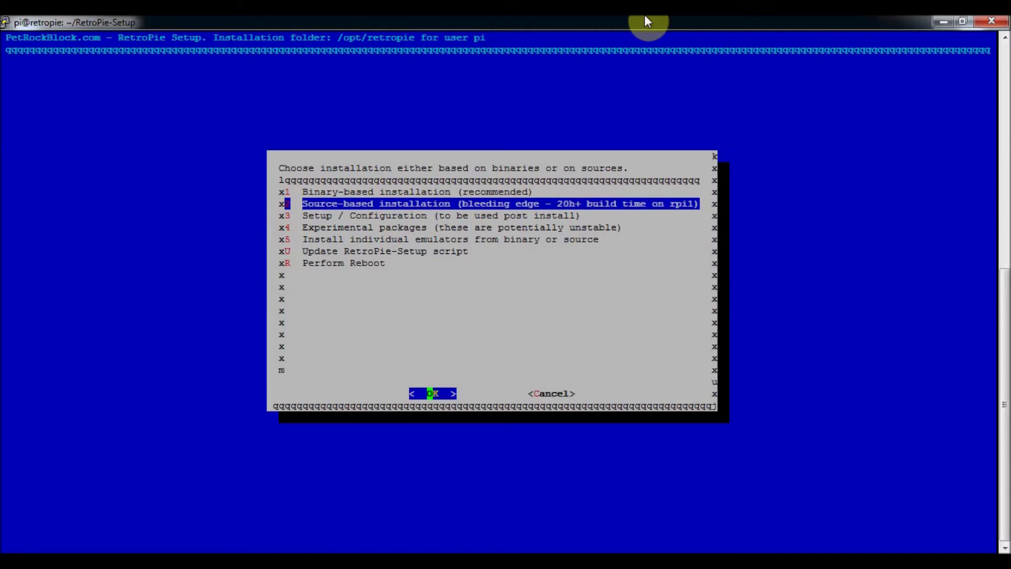
{"action": "key", "text": "Down"}
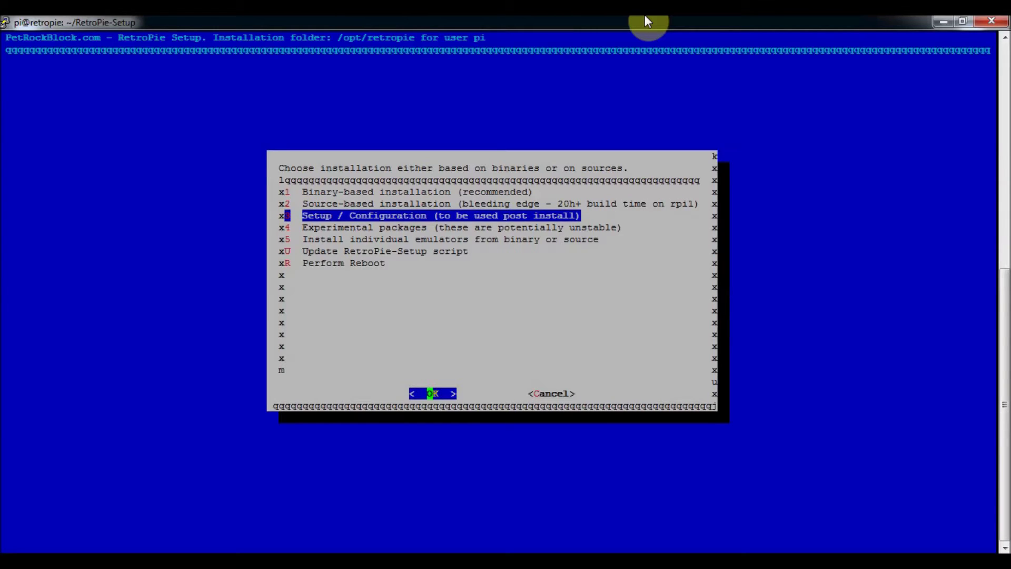
{"action": "key", "text": "Return"}
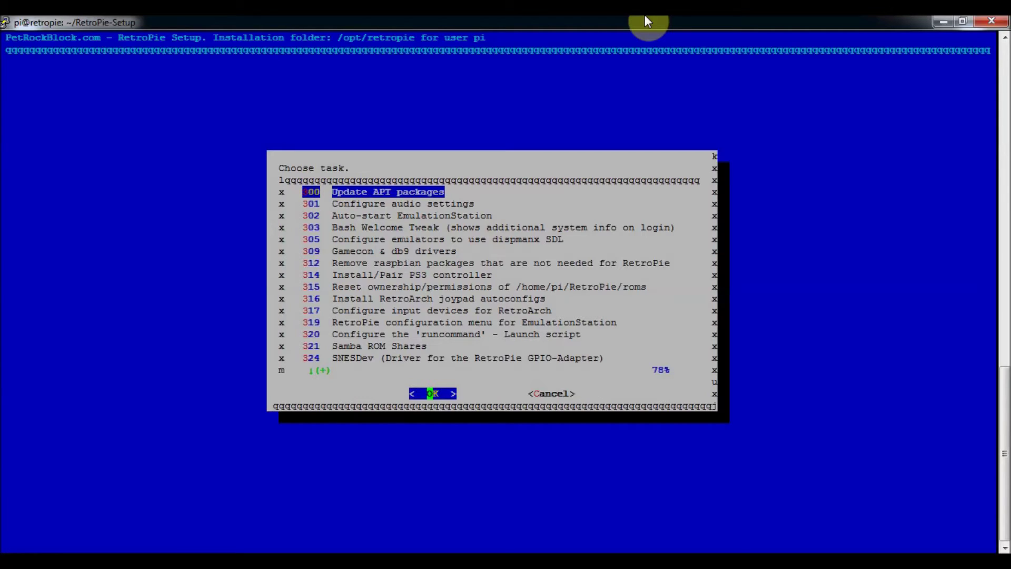
Examine the post-install configuration tasks from Update APT packages to Install XBox contr. 360 driver, and return to the main setup options.
{"action": "key", "text": "Down"}
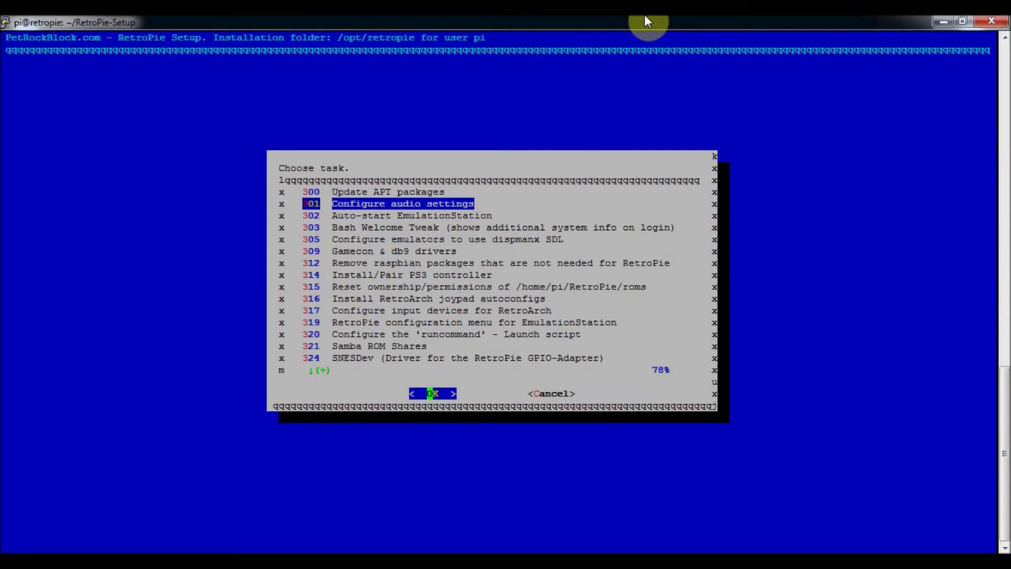
{"action": "key", "text": "Down"}
{"action": "key", "text": "Down"}
{"action": "key", "text": "Down"}
{"action": "key", "text": "Down"}
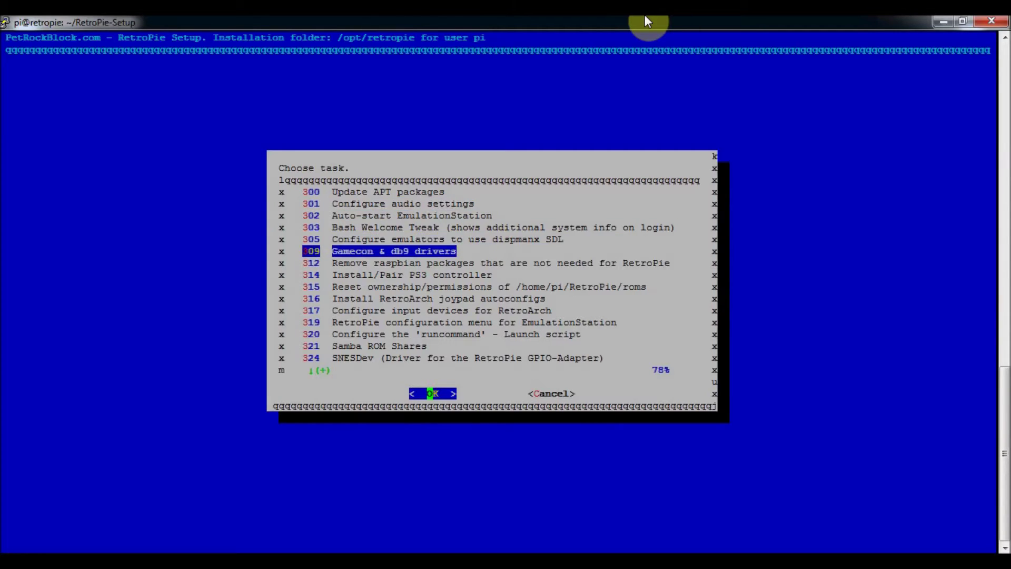
{"action": "key", "text": "Down"}
{"action": "key", "text": "Down"}
{"action": "key", "text": "Down"}
{"action": "key", "text": "Down"}
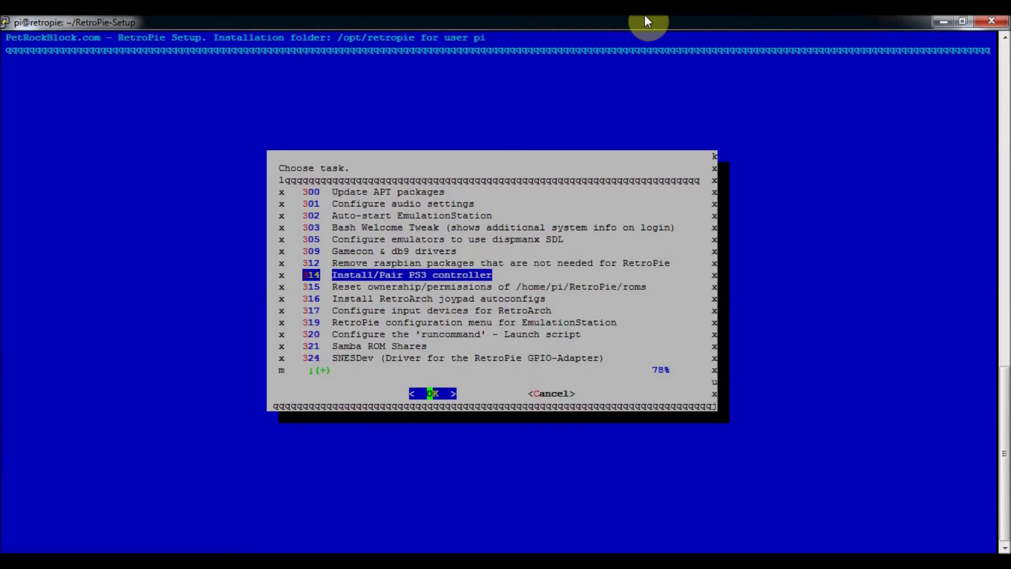
{"action": "key", "text": "Down"}
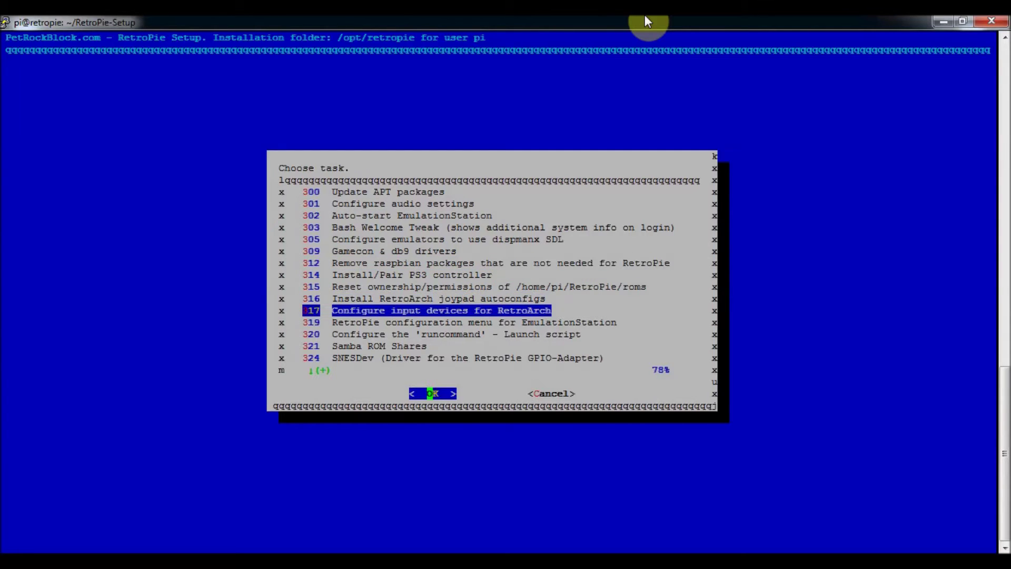
{"action": "key", "text": "Down"}
{"action": "key", "text": "Down"}
{"action": "key", "text": "Down"}
{"action": "key", "text": "Down"}
{"action": "key", "text": "Down"}
{"action": "key", "text": "Down"}
{"action": "key", "text": "Down"}
{"action": "key", "text": "Down"}
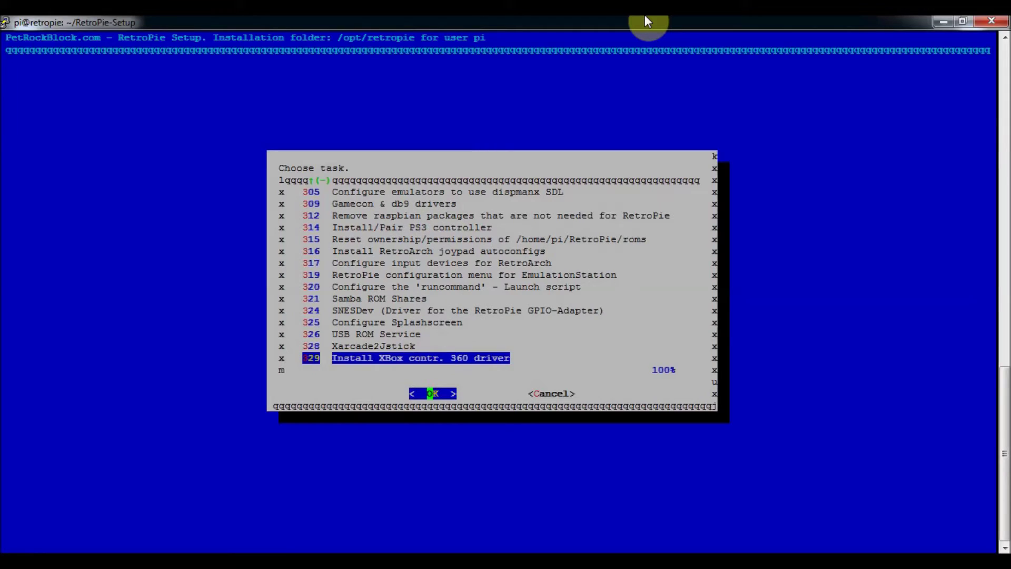
{"action": "key", "text": "Up"}
{"action": "key", "text": "Up"}
{"action": "key", "text": "Up"}
{"action": "key", "text": "Down"}
{"action": "key", "text": "Down"}
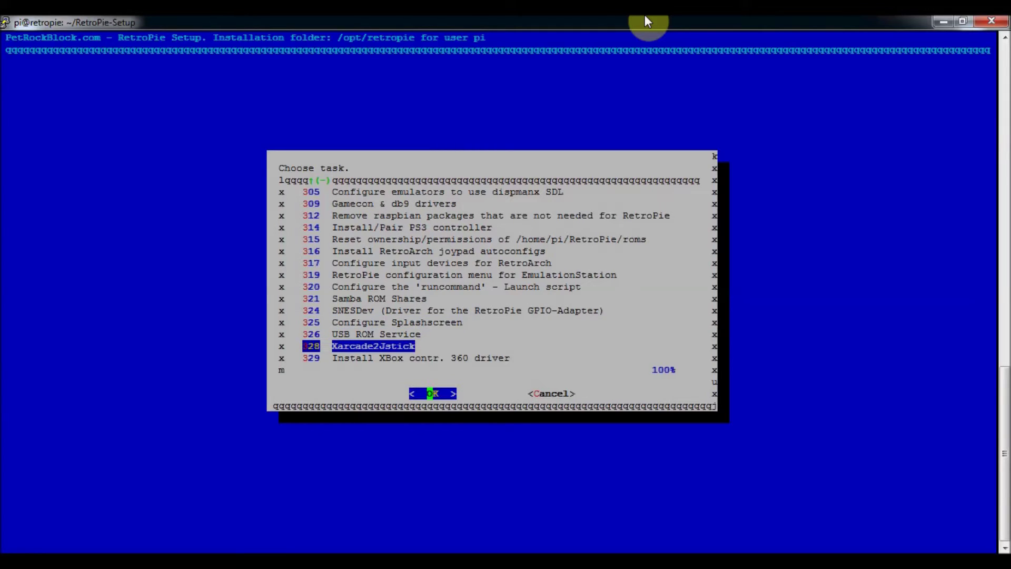
{"action": "key", "text": "Up"}
{"action": "key", "text": "Up"}
{"action": "key", "text": "Up"}
{"action": "key", "text": "Up"}
{"action": "key", "text": "Up"}
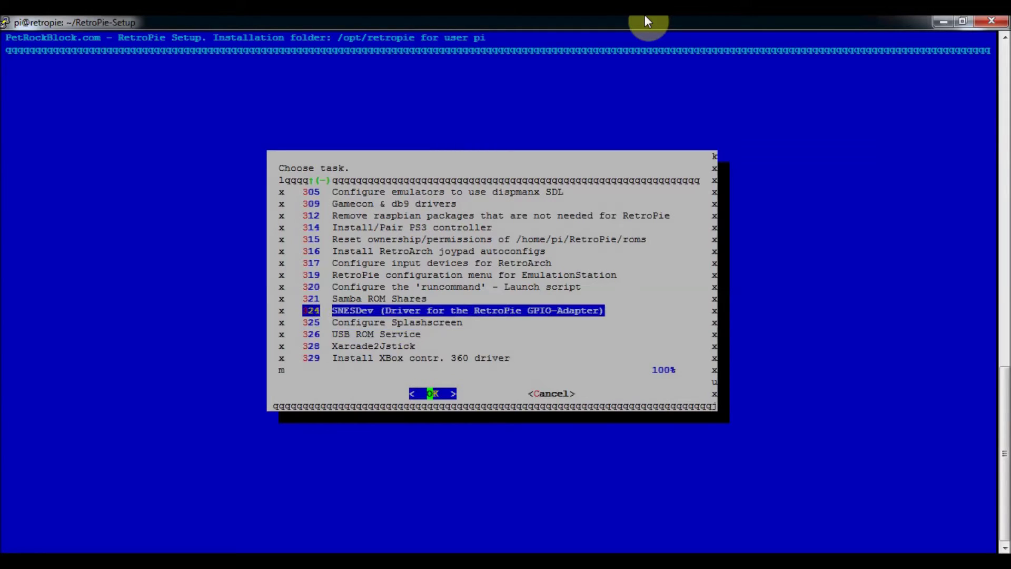
{"action": "key", "text": "Up"}
{"action": "key", "text": "Up"}
{"action": "key", "text": "Up"}
{"action": "key", "text": "Up"}
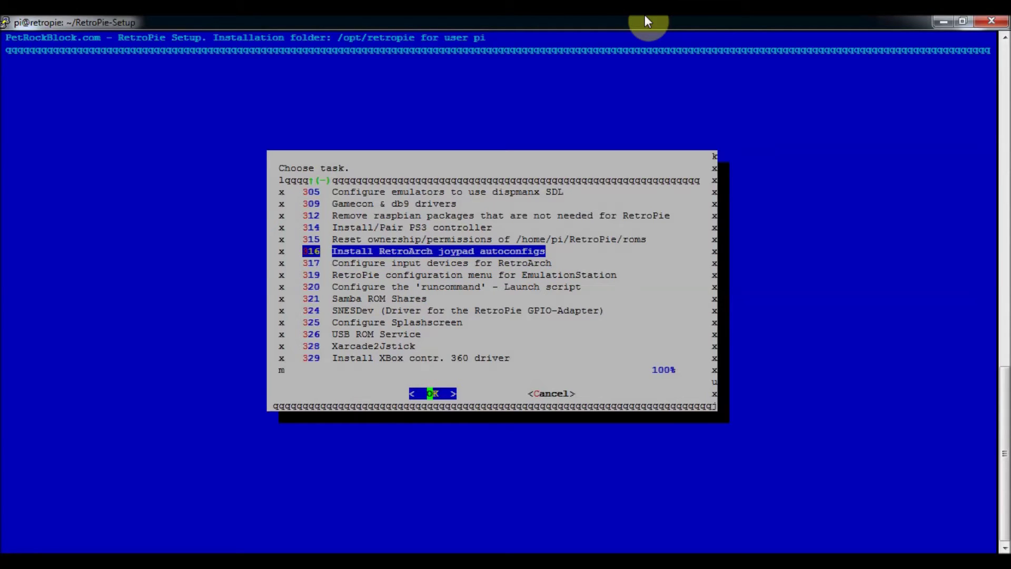
{"action": "key", "text": "Down"}
{"action": "key", "text": "Down"}
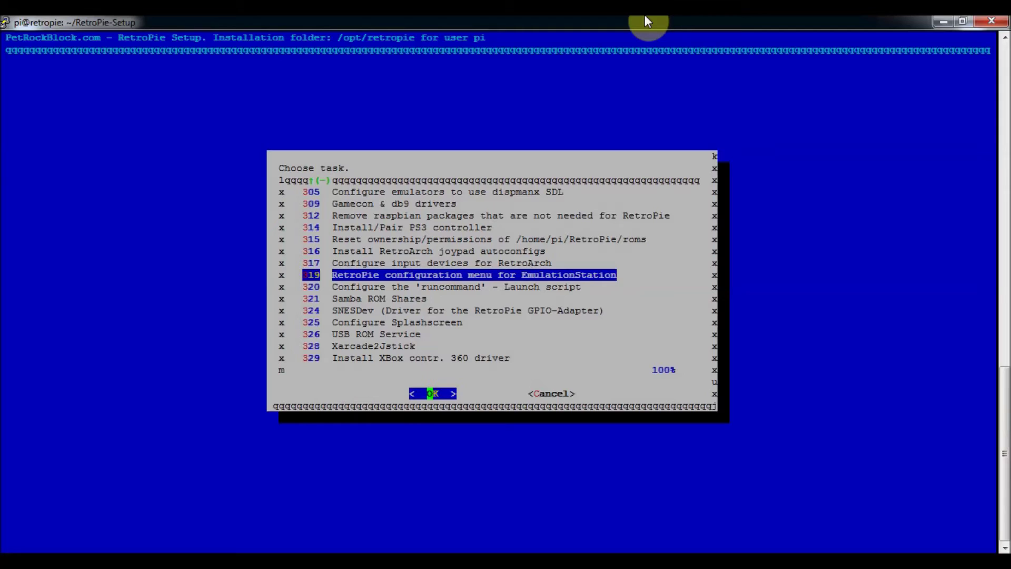
{"action": "key", "text": "Up"}
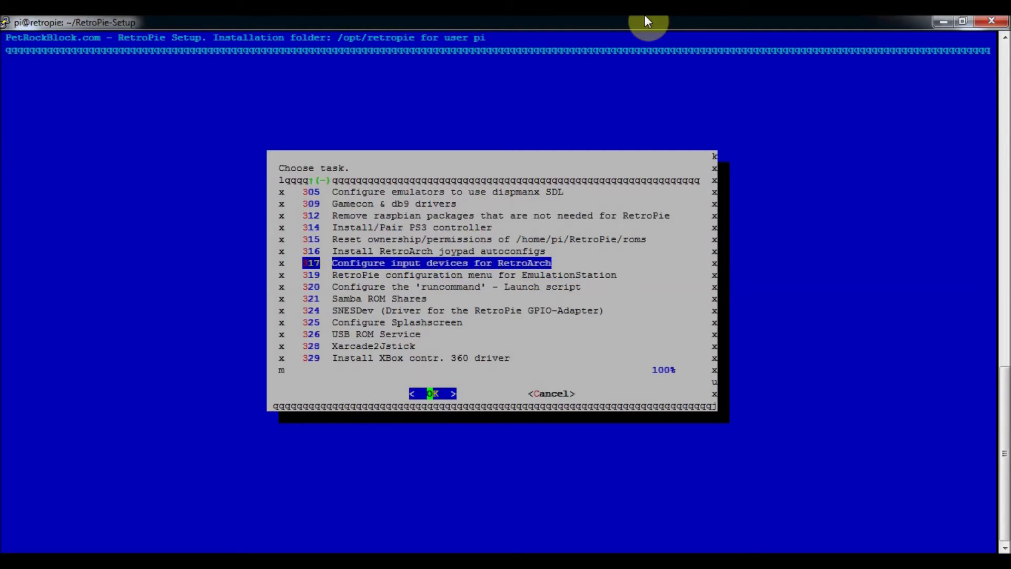
{"action": "key", "text": "Up"}
{"action": "key", "text": "Up"}
{"action": "key", "text": "Up"}
{"action": "key", "text": "Up"}
{"action": "key", "text": "Up"}
{"action": "key", "text": "Up"}
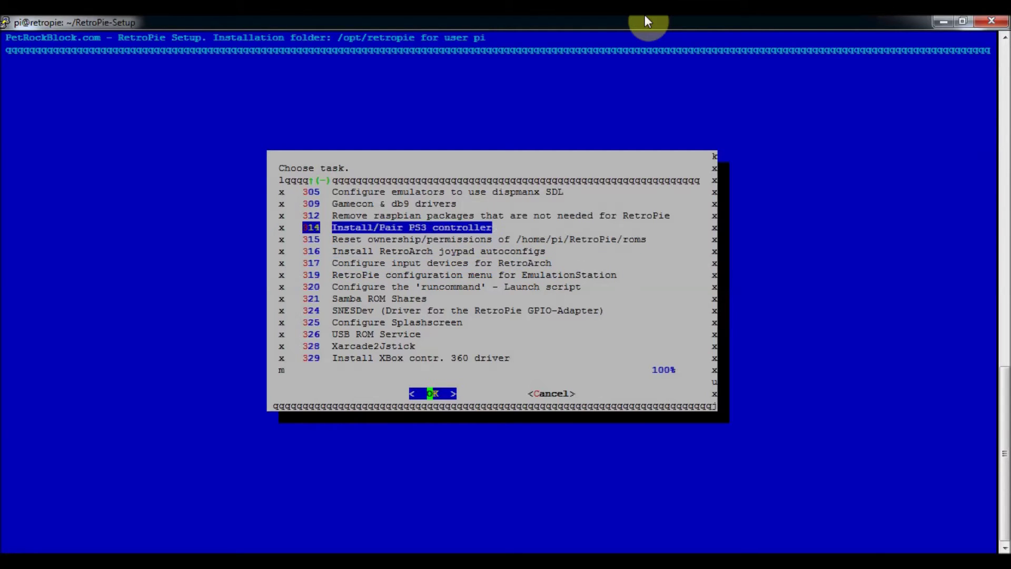
{"action": "key", "text": "Up"}
{"action": "key", "text": "Up"}
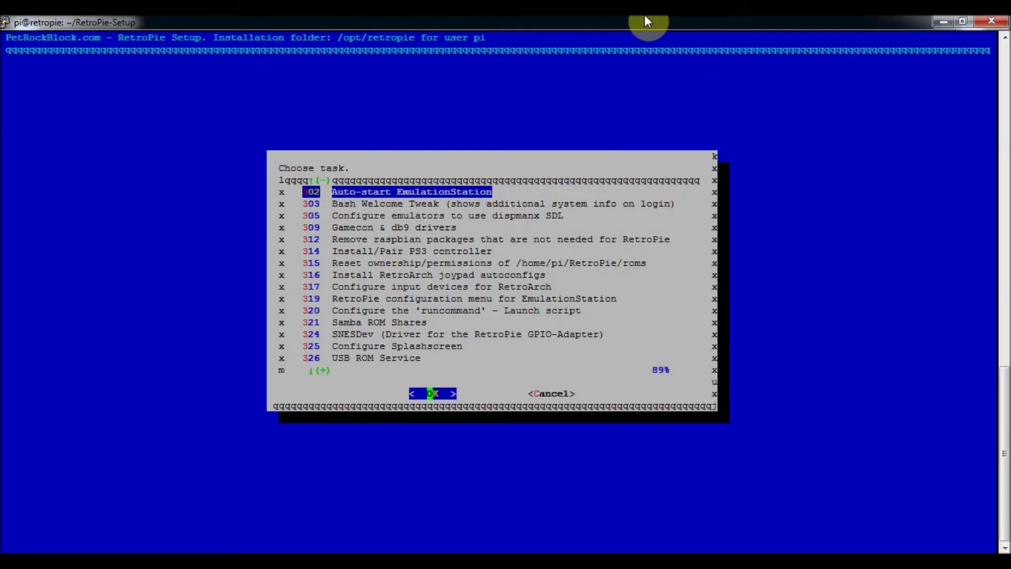
{"action": "key", "text": "Up"}
{"action": "key", "text": "Up"}
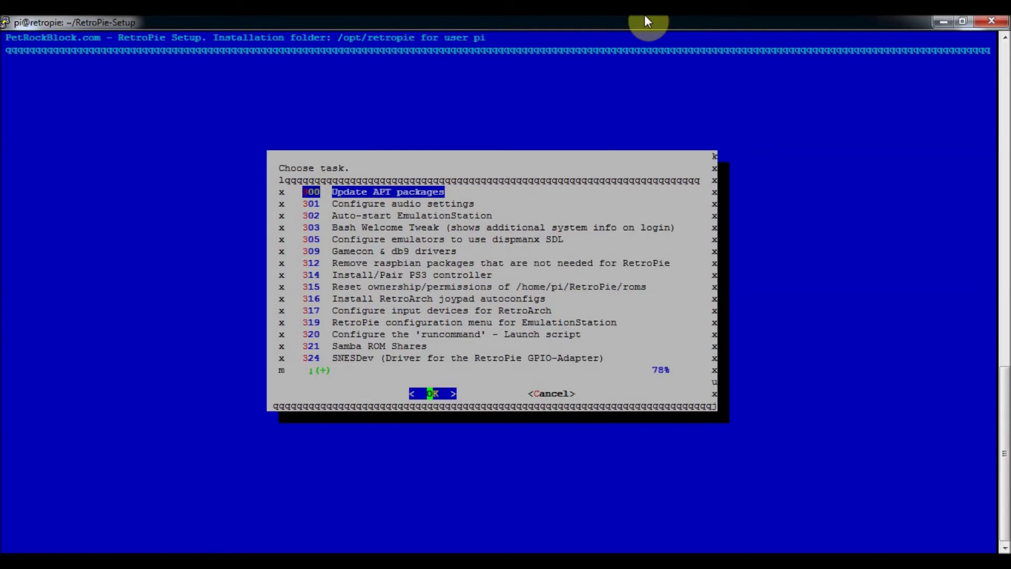
{"action": "key", "text": "Tab"}
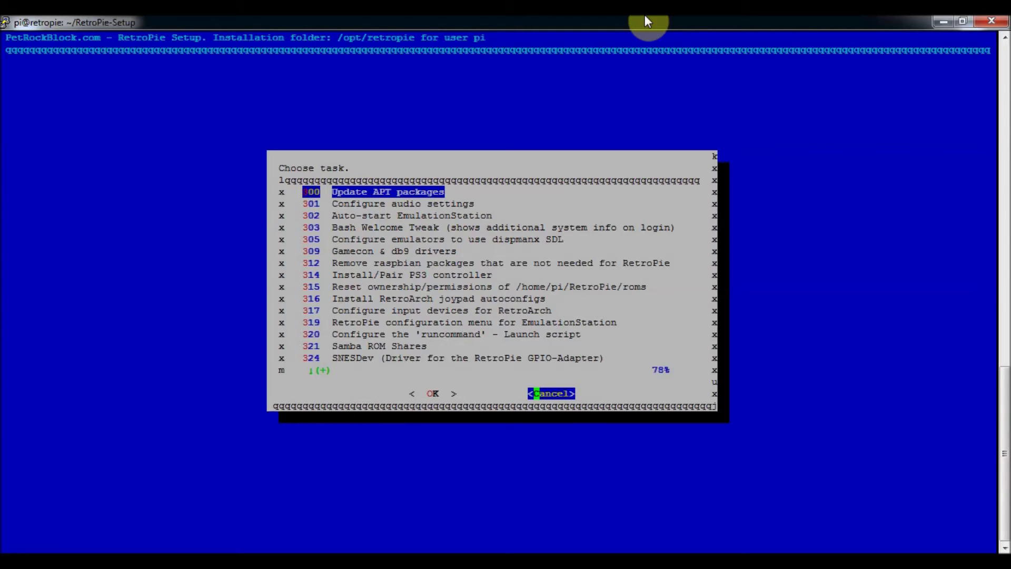
{"action": "key", "text": "Return"}
Open the Experimental packages list from the main setup options.
{"action": "key", "text": "Down"}
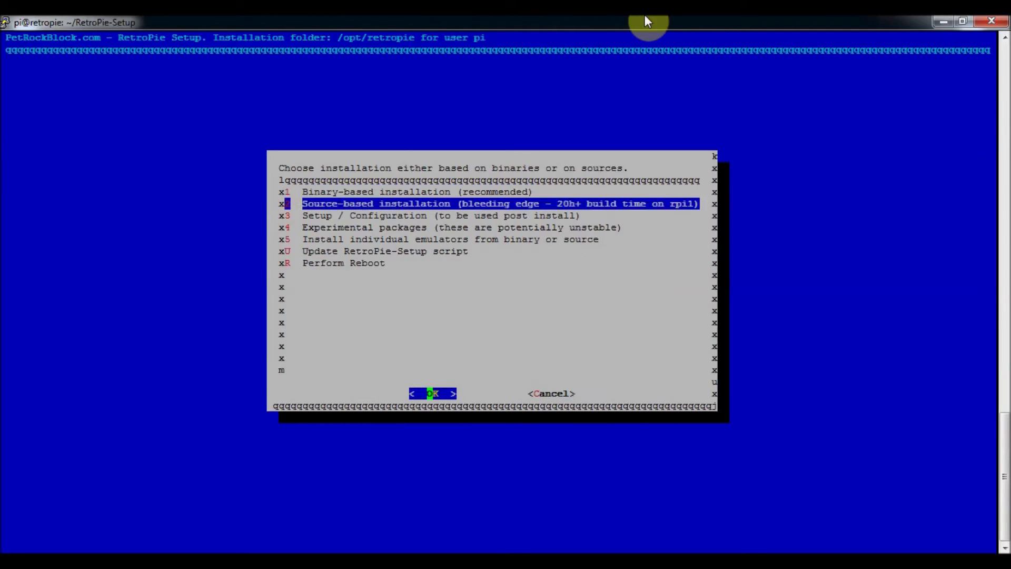
{"action": "key", "text": "Down"}
{"action": "key", "text": "Down"}
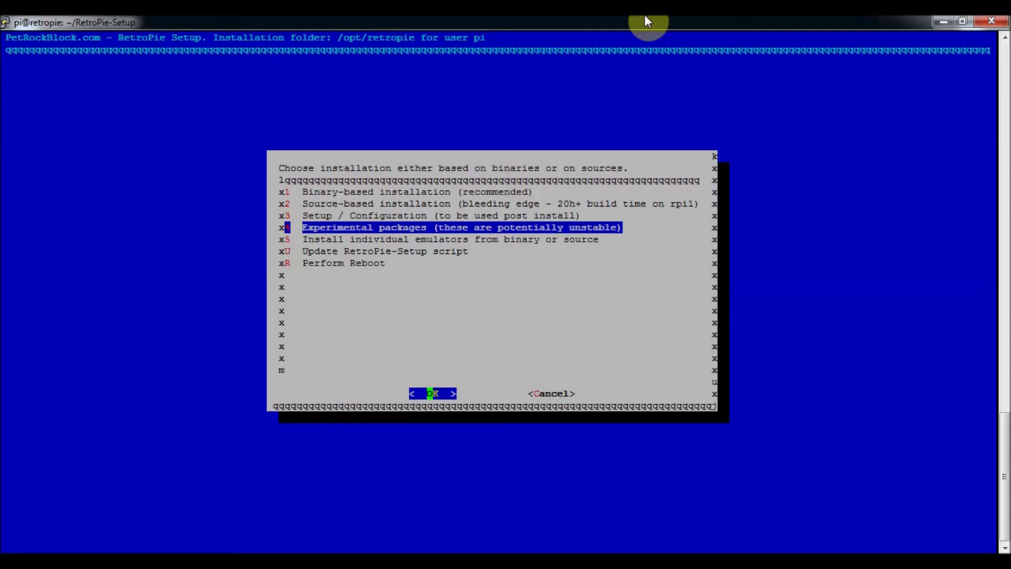
{"action": "key", "text": "Return"}
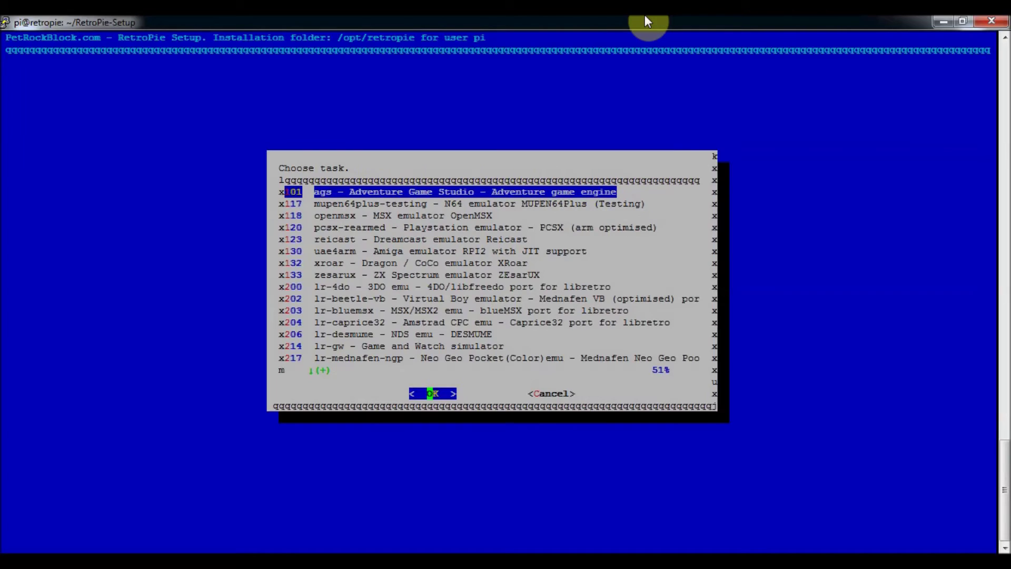
Examine the first experimental packages, from ags - Adventure Game Studio to reicast - Dreamcast emulator Reicast.
{"action": "key", "text": "Down"}
{"action": "key", "text": "Down"}
{"action": "key", "text": "Down"}
{"action": "key", "text": "Up"}
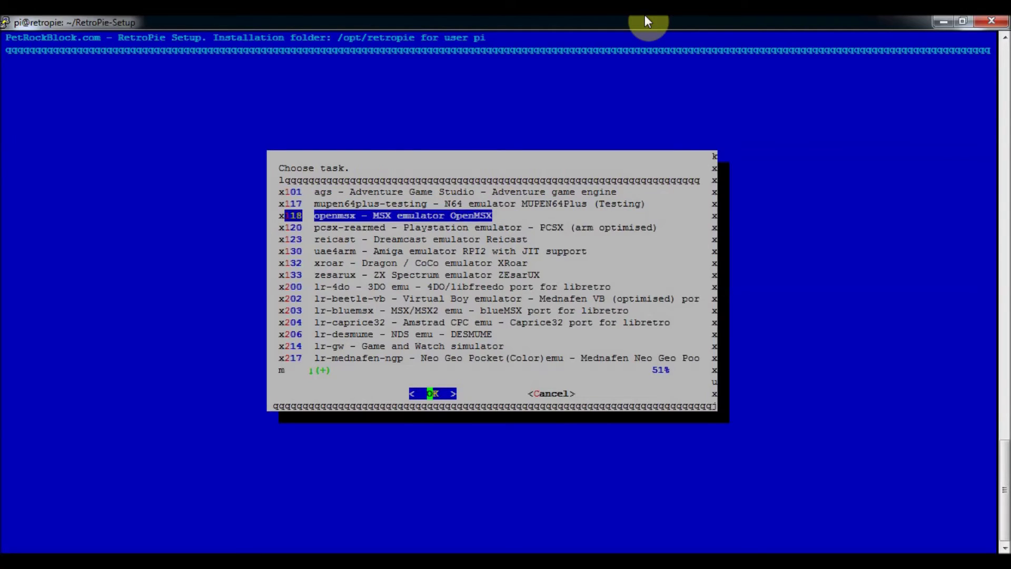
{"action": "key", "text": "Up"}
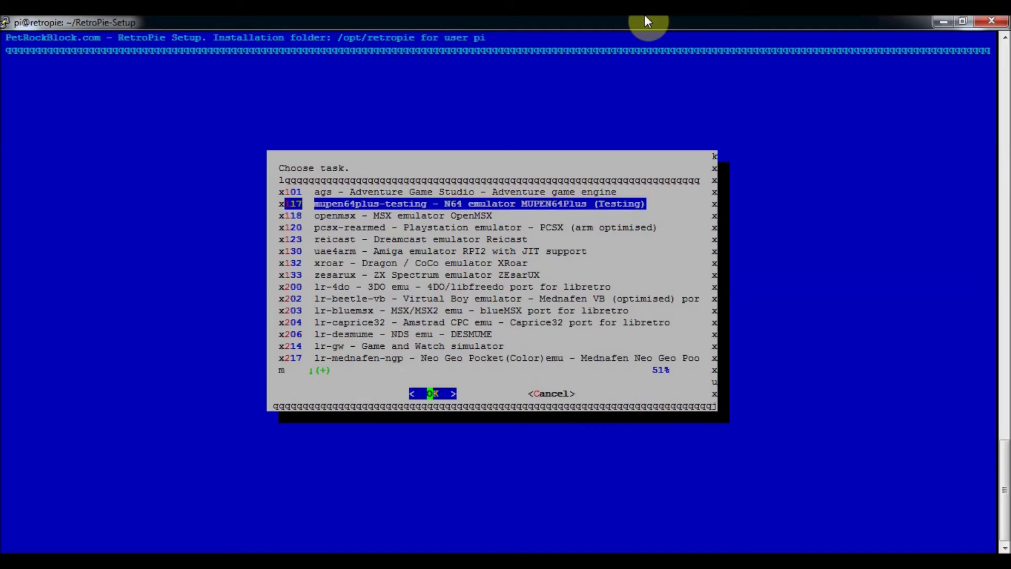
{"action": "key", "text": "Down"}
{"action": "key", "text": "Down"}
{"action": "key", "text": "Down"}
{"action": "key", "text": "Down"}
{"action": "key", "text": "Down"}
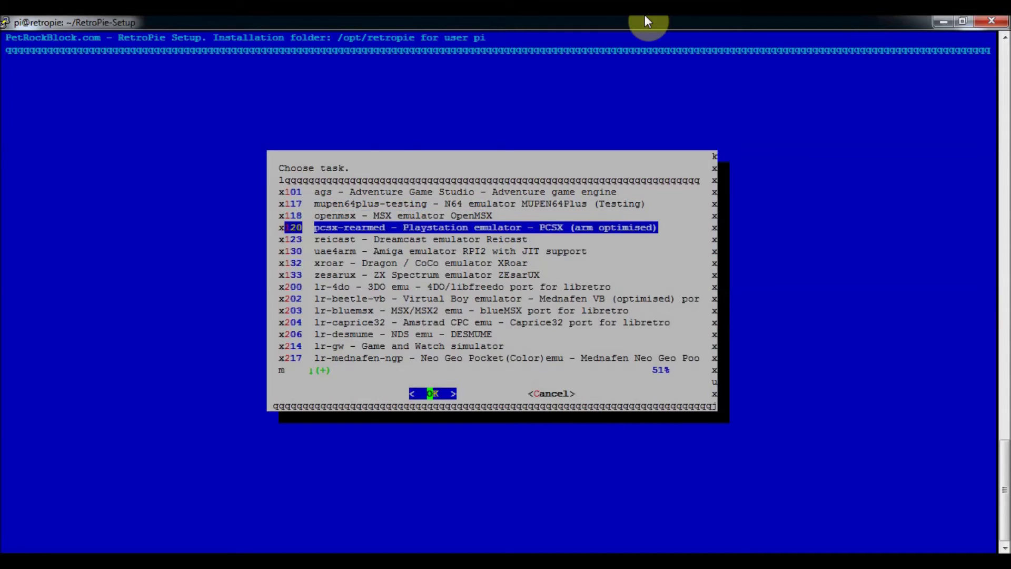
{"action": "key", "text": "Up"}
{"action": "key", "text": "Up"}
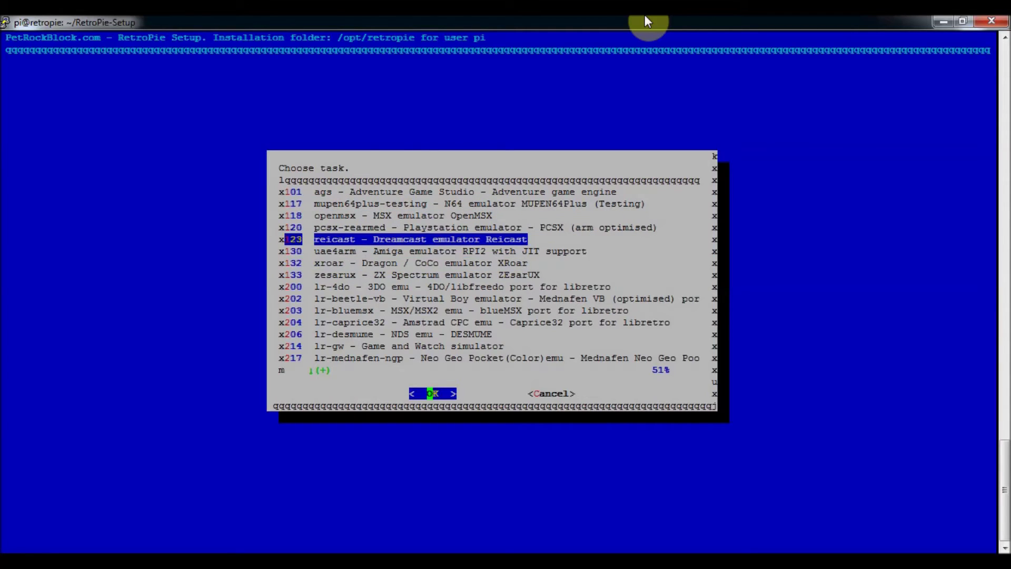
Examine the experimental packages from uae4arm through the libretro ports to kodi - Install Kodi.
{"action": "key", "text": "Down"}
{"action": "key", "text": "Down"}
{"action": "key", "text": "Down"}
{"action": "key", "text": "Down"}
{"action": "key", "text": "Down"}
{"action": "key", "text": "Down"}
{"action": "key", "text": "Down"}
{"action": "key", "text": "Down"}
{"action": "key", "text": "Down"}
{"action": "key", "text": "Down"}
{"action": "key", "text": "Down"}
{"action": "key", "text": "Down"}
{"action": "key", "text": "Down"}
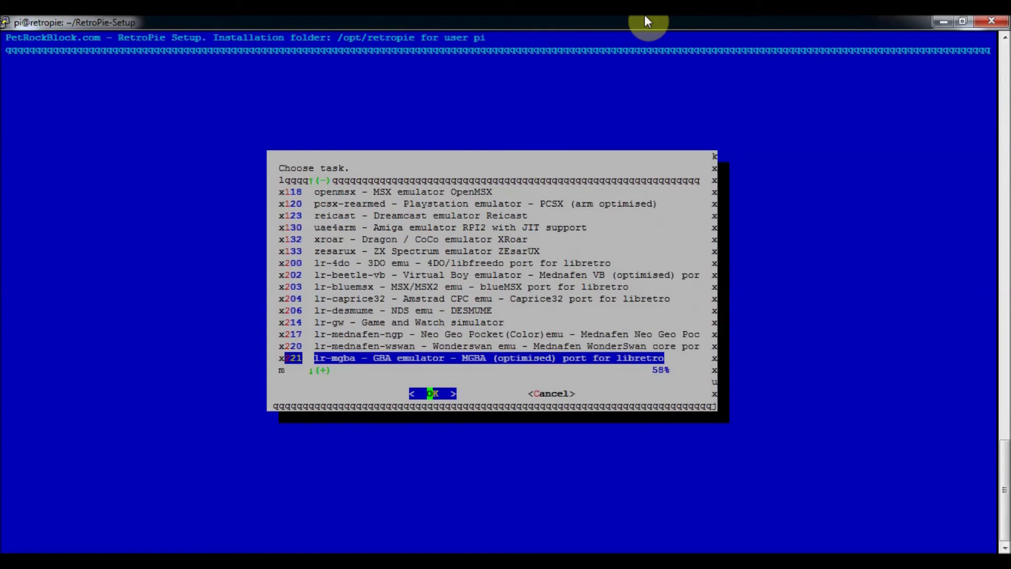
{"action": "key", "text": "Down"}
{"action": "key", "text": "Up"}
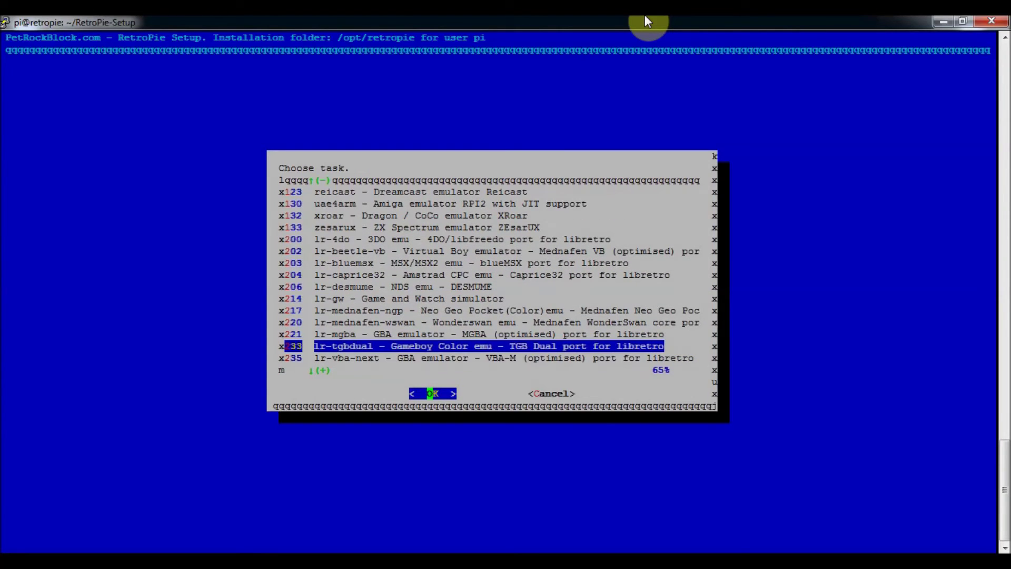
{"action": "key", "text": "Down"}
{"action": "key", "text": "Down"}
{"action": "key", "text": "Down"}
{"action": "key", "text": "Down"}
{"action": "key", "text": "Down"}
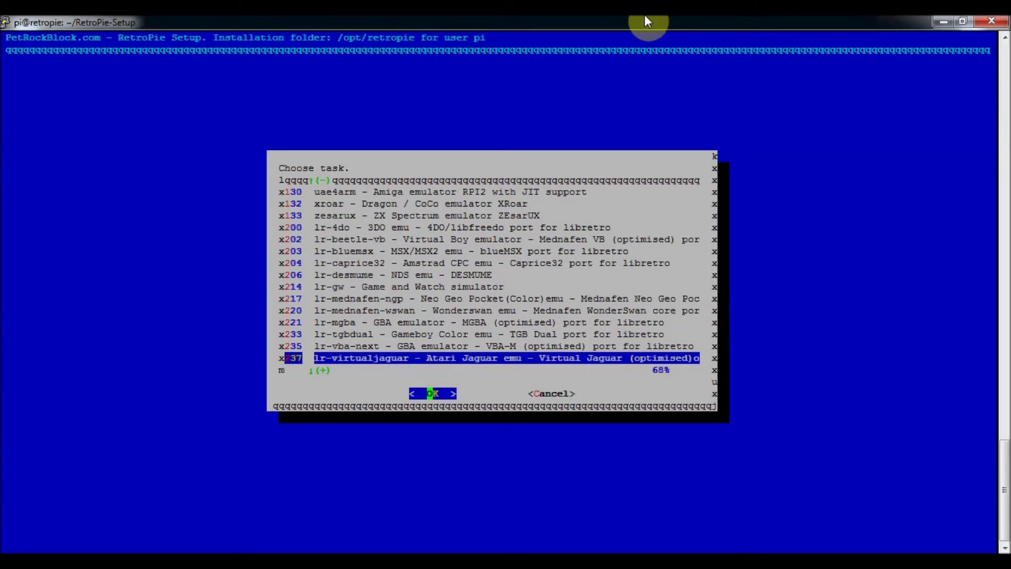
{"action": "key", "text": "Down"}
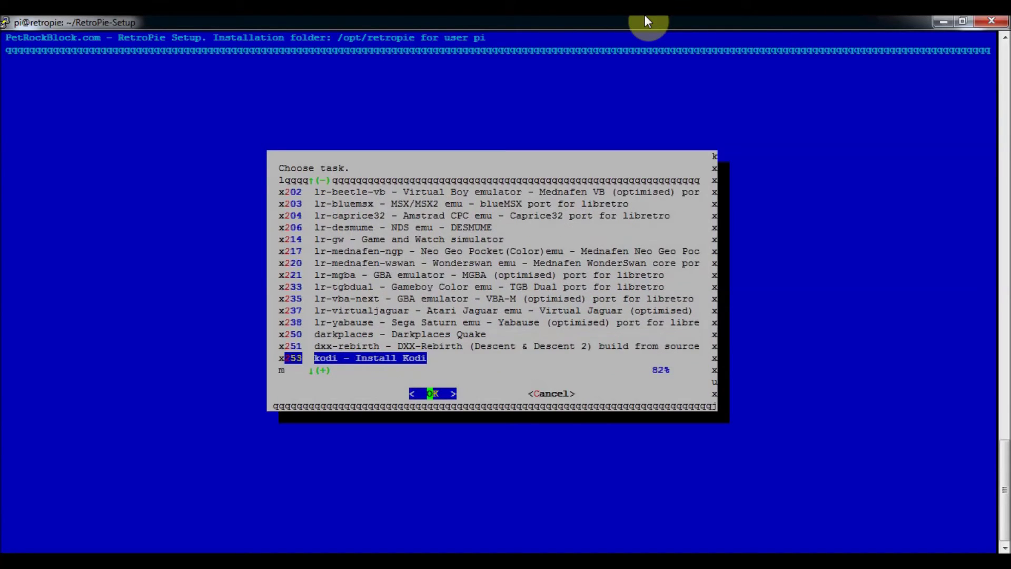
Examine the last experimental packages, from kodi to virtualgamepad - Virtual Gamepad for Smartphone, and return to the main setup options.
{"action": "key", "text": "Down"}
{"action": "key", "text": "Up"}
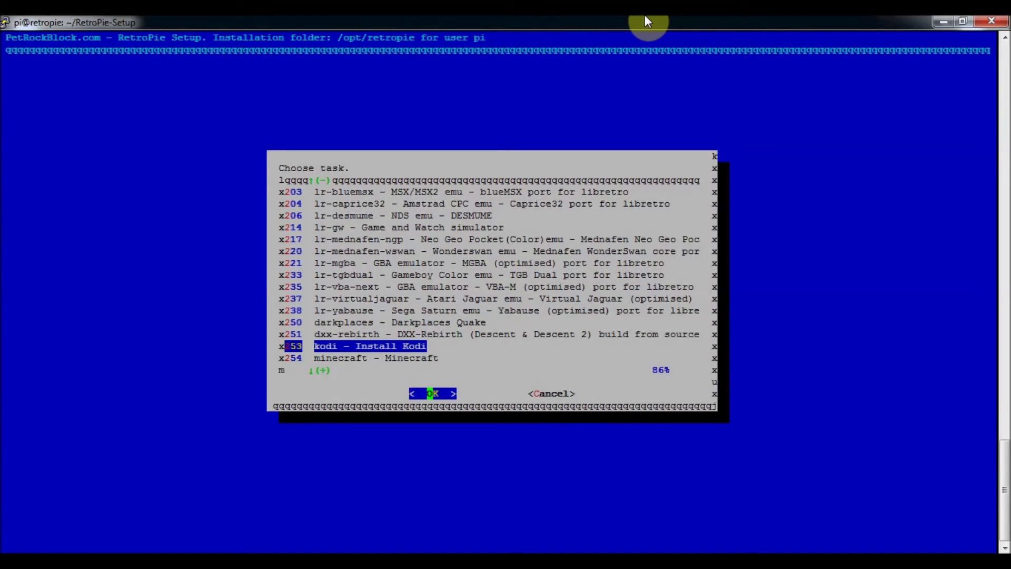
{"action": "key", "text": "Down"}
{"action": "key", "text": "Down"}
{"action": "key", "text": "Down"}
{"action": "key", "text": "Down"}
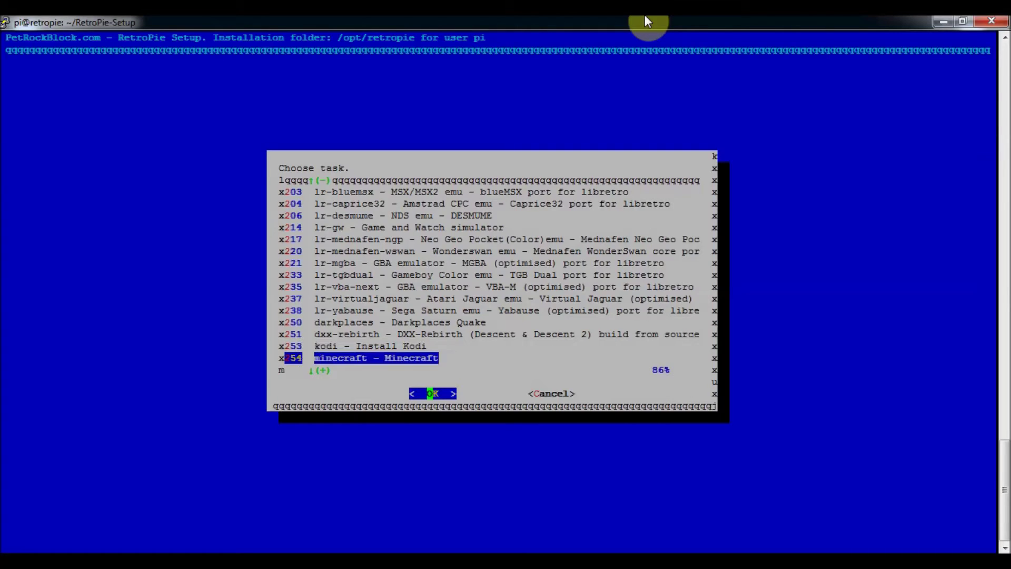
{"action": "key", "text": "Up"}
{"action": "key", "text": "Up"}
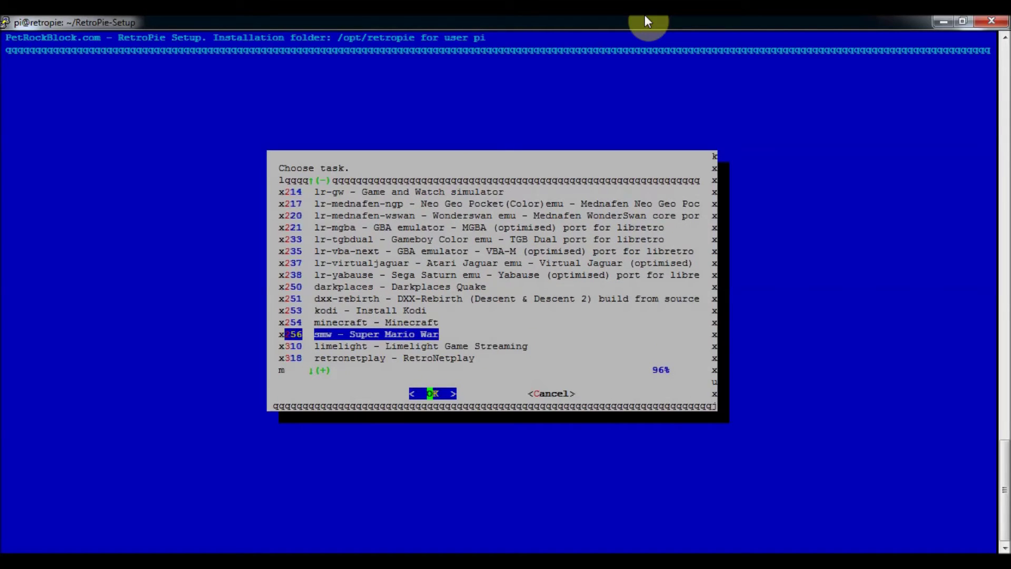
{"action": "key", "text": "Down"}
{"action": "key", "text": "Down"}
{"action": "key", "text": "Down"}
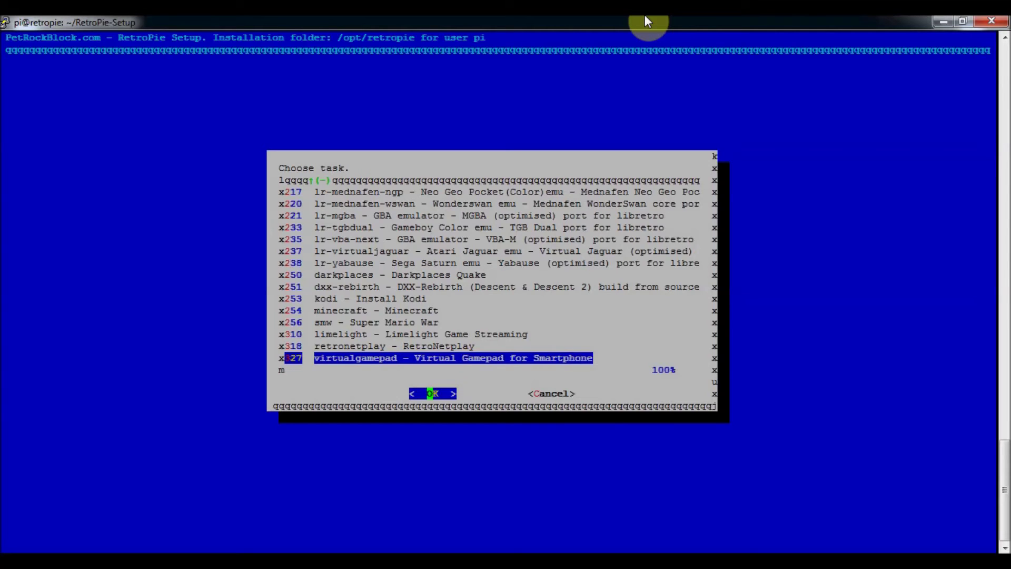
{"action": "key", "text": "Tab"}
{"action": "key", "text": "Return"}
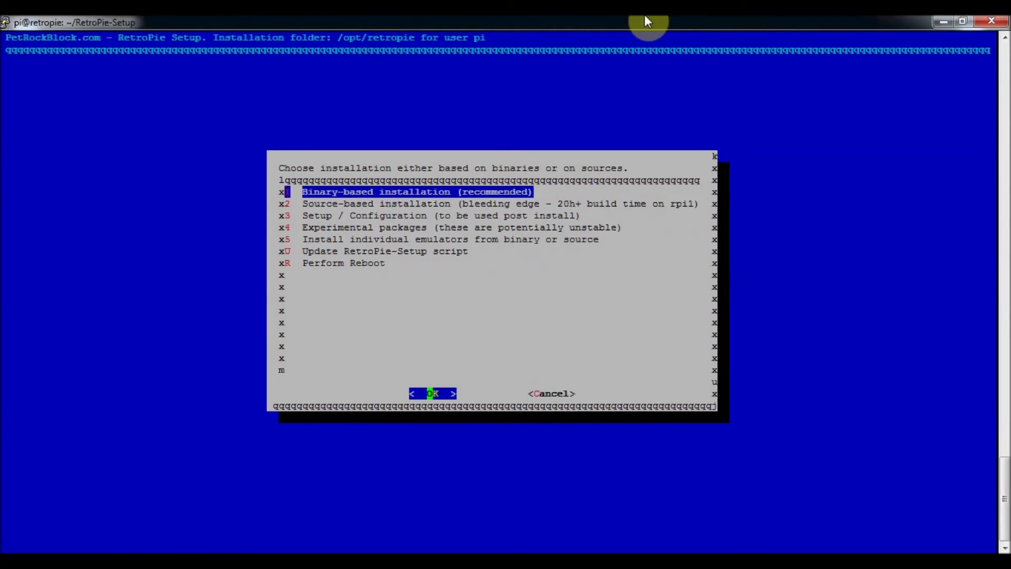
Open Install individual emulators from binary or source to list the available emulators and ports.
{"action": "key", "text": "Down"}
{"action": "key", "text": "Down"}
{"action": "key", "text": "Down"}
{"action": "key", "text": "Down"}
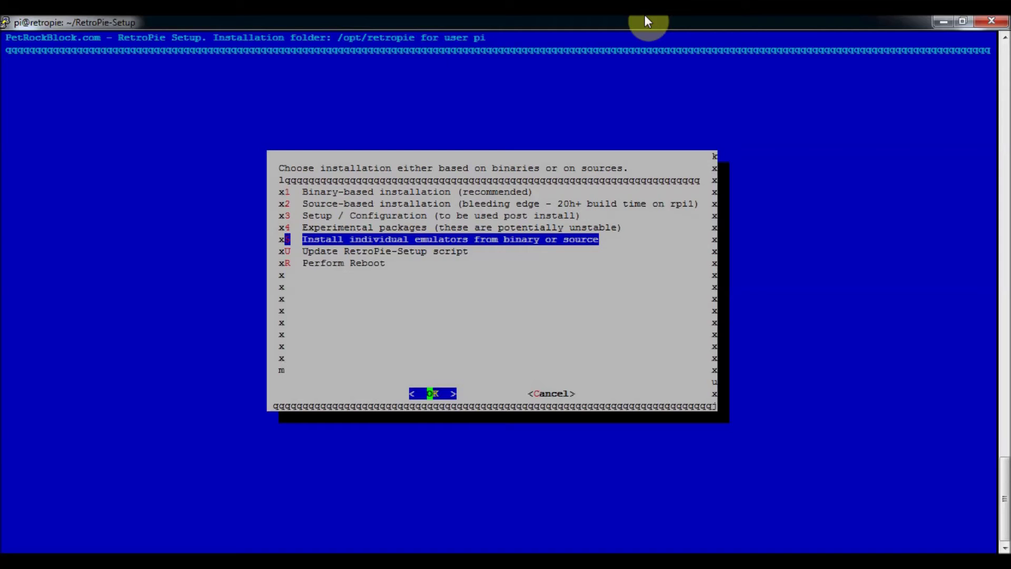
{"action": "key", "text": "Return"}
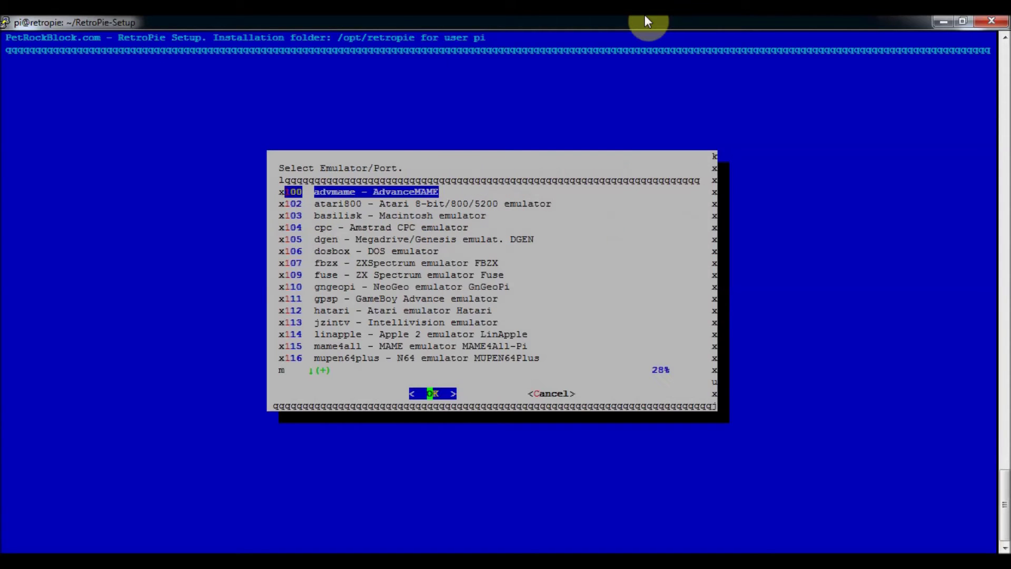
Examine the individual emulators from advmame - AdvanceMAME to pifba - FBA emulator PiFBA.
{"action": "key", "text": "Down"}
{"action": "key", "text": "Down"}
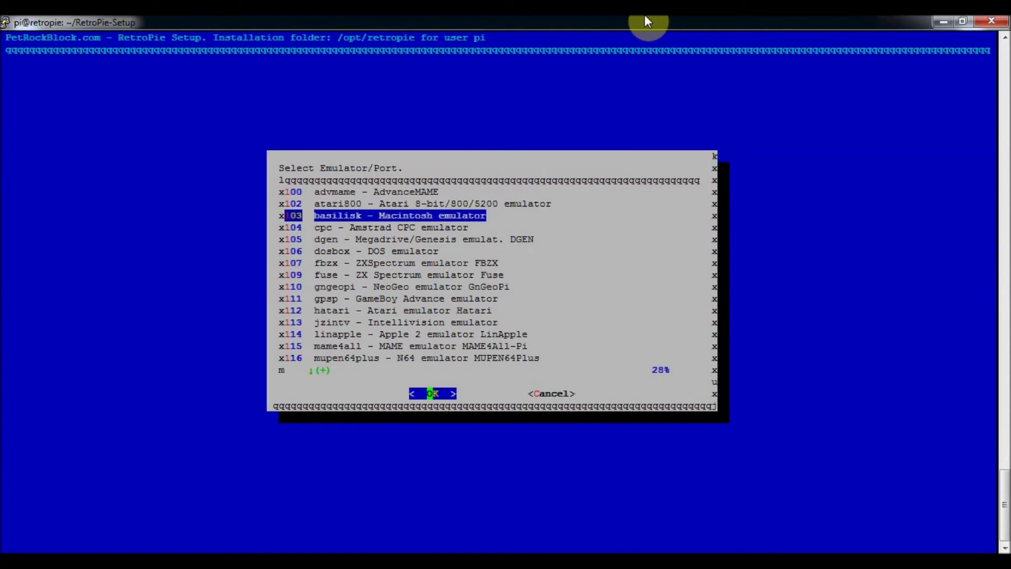
{"action": "key", "text": "Down"}
{"action": "key", "text": "Down"}
{"action": "key", "text": "Down"}
{"action": "key", "text": "Up"}
{"action": "key", "text": "Up"}
{"action": "key", "text": "Up"}
{"action": "key", "text": "Down"}
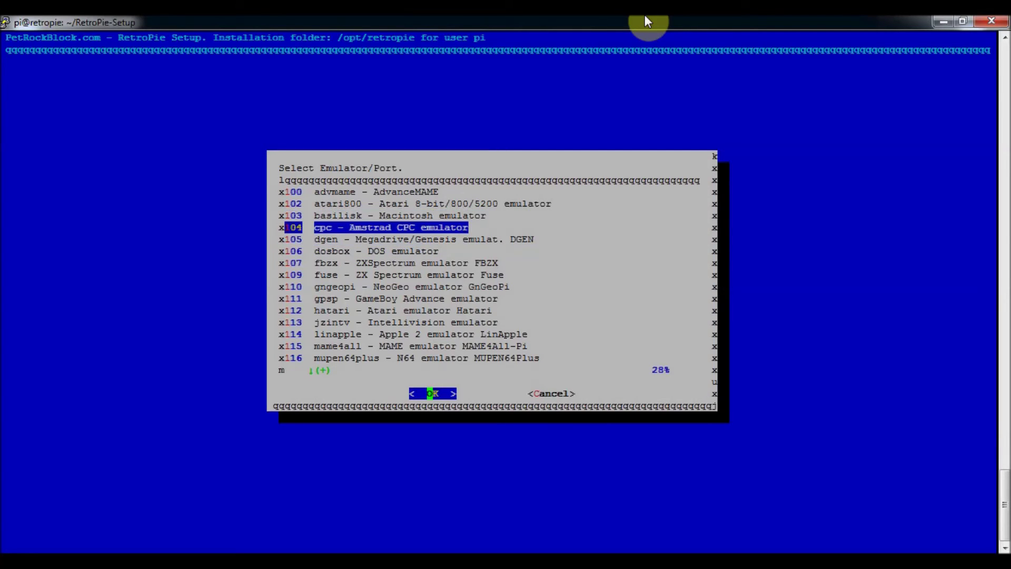
{"action": "key", "text": "Down"}
{"action": "key", "text": "Down"}
{"action": "key", "text": "Down"}
{"action": "key", "text": "Down"}
{"action": "key", "text": "Down"}
{"action": "key", "text": "Down"}
{"action": "key", "text": "Down"}
{"action": "key", "text": "Down"}
{"action": "key", "text": "Down"}
{"action": "key", "text": "Down"}
{"action": "key", "text": "Down"}
{"action": "key", "text": "Down"}
{"action": "key", "text": "Down"}
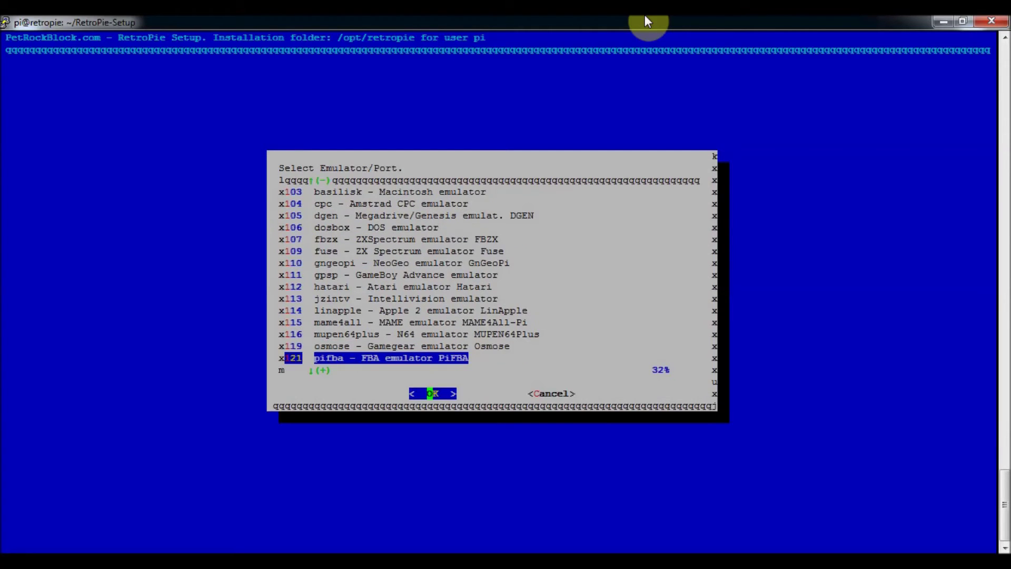
Examine the emulators between pisnes - SNES emulator PiSNES and lr-gambatte, including scummvm, vice and the first libretro ports.
{"action": "key", "text": "Down"}
{"action": "key", "text": "Down"}
{"action": "key", "text": "Down"}
{"action": "key", "text": "Down"}
{"action": "key", "text": "Down"}
{"action": "key", "text": "Down"}
{"action": "key", "text": "Down"}
{"action": "key", "text": "Down"}
{"action": "key", "text": "Down"}
{"action": "key", "text": "Down"}
{"action": "key", "text": "Down"}
{"action": "key", "text": "Down"}
{"action": "key", "text": "Down"}
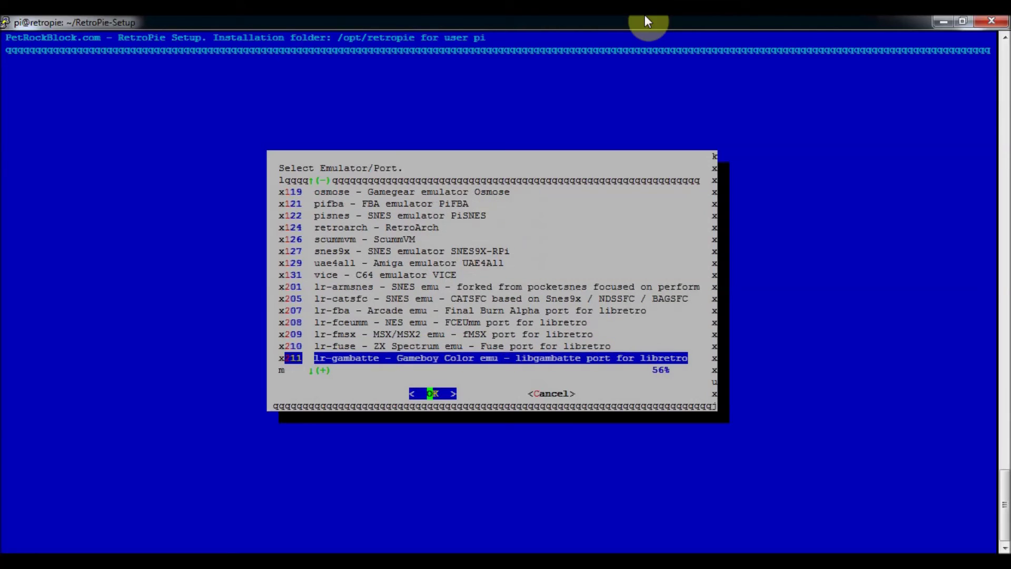
{"action": "key", "text": "Up"}
{"action": "key", "text": "Up"}
{"action": "key", "text": "Up"}
{"action": "key", "text": "Up"}
{"action": "key", "text": "Up"}
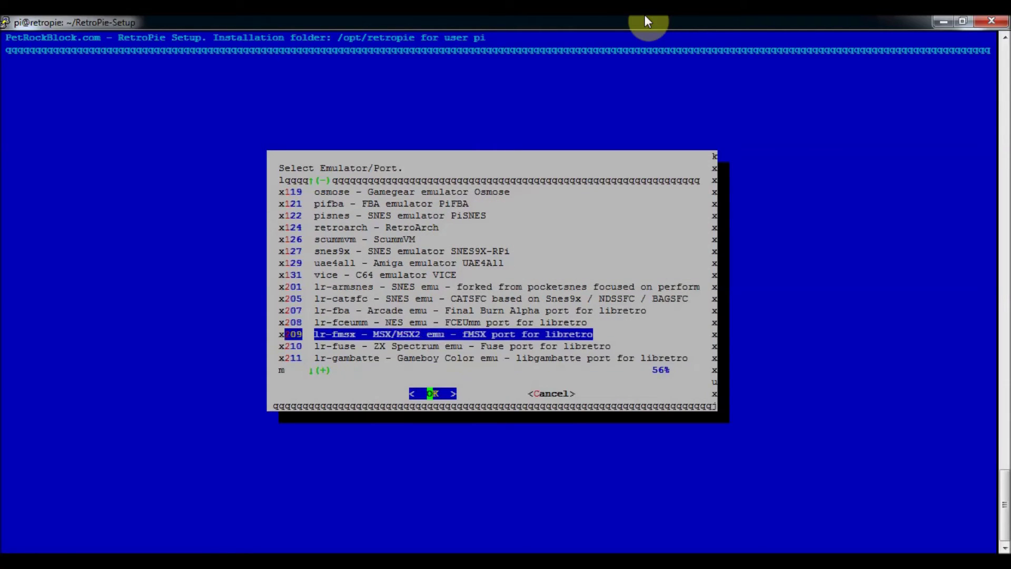
{"action": "key", "text": "Down"}
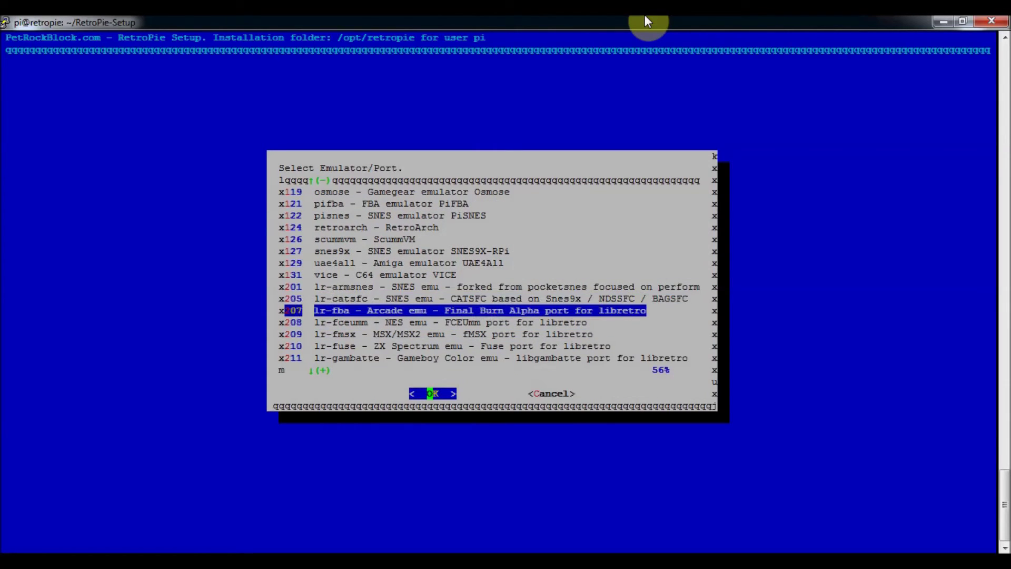
{"action": "key", "text": "Up"}
{"action": "key", "text": "Up"}
{"action": "key", "text": "Up"}
{"action": "key", "text": "Up"}
{"action": "key", "text": "Up"}
{"action": "key", "text": "Up"}
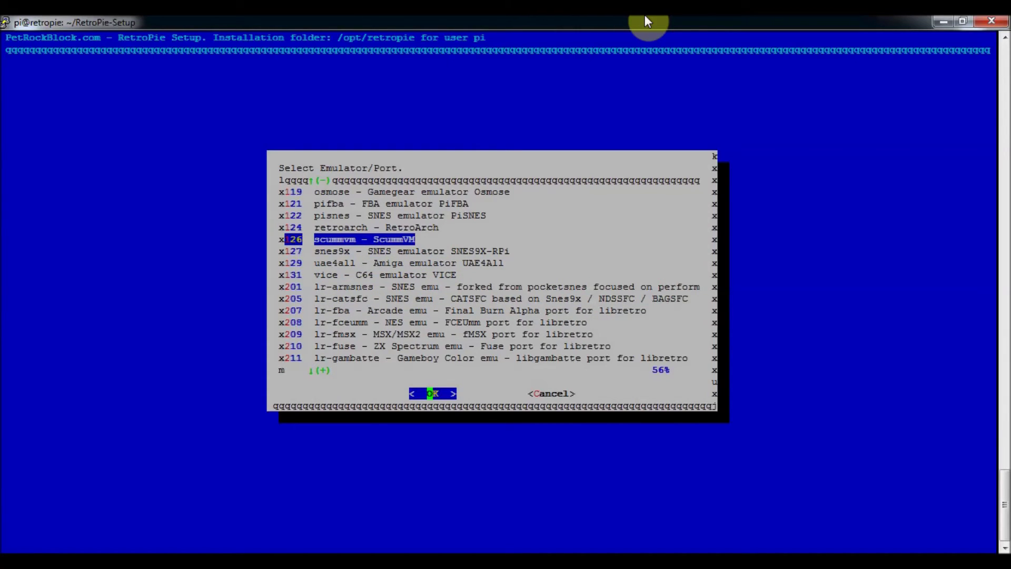
{"action": "key", "text": "Down"}
{"action": "key", "text": "Down"}
{"action": "key", "text": "Down"}
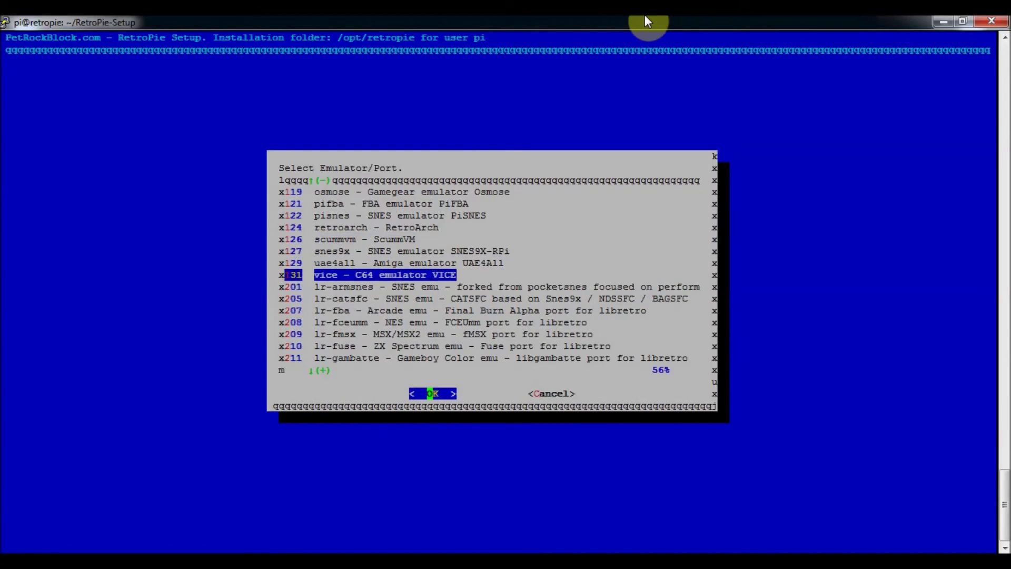
Examine the libretro ports from lr-armsnes to lr-mednafen-pce in the emulator list.
{"action": "key", "text": "Down"}
{"action": "key", "text": "Down"}
{"action": "key", "text": "Down"}
{"action": "key", "text": "Down"}
{"action": "key", "text": "Down"}
{"action": "key", "text": "Down"}
{"action": "key", "text": "Down"}
{"action": "key", "text": "Down"}
{"action": "key", "text": "Down"}
{"action": "key", "text": "Down"}
{"action": "key", "text": "Down"}
{"action": "key", "text": "Down"}
{"action": "key", "text": "Down"}
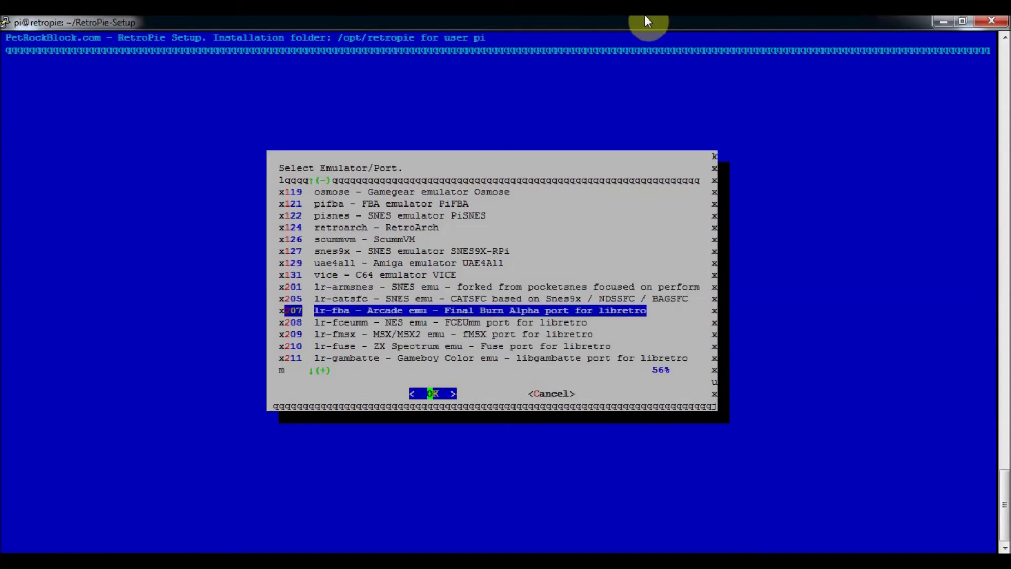
Open the install choices for lr-fba - Arcade emu - Final Burn Alpha port for libretro.
{"action": "key", "text": "Up"}
{"action": "key", "text": "Up"}
{"action": "key", "text": "Up"}
{"action": "key", "text": "Up"}
{"action": "key", "text": "Up"}
{"action": "key", "text": "Up"}
{"action": "key", "text": "Up"}
{"action": "key", "text": "Up"}
{"action": "key", "text": "Up"}
{"action": "key", "text": "Up"}
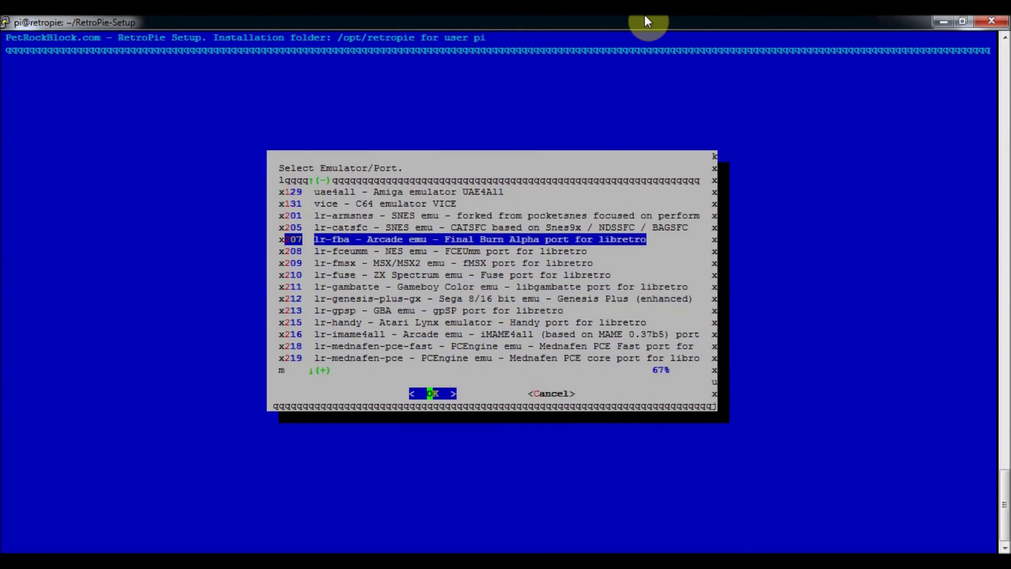
{"action": "key", "text": "Down"}
{"action": "key", "text": "Up"}
{"action": "key", "text": "Return"}
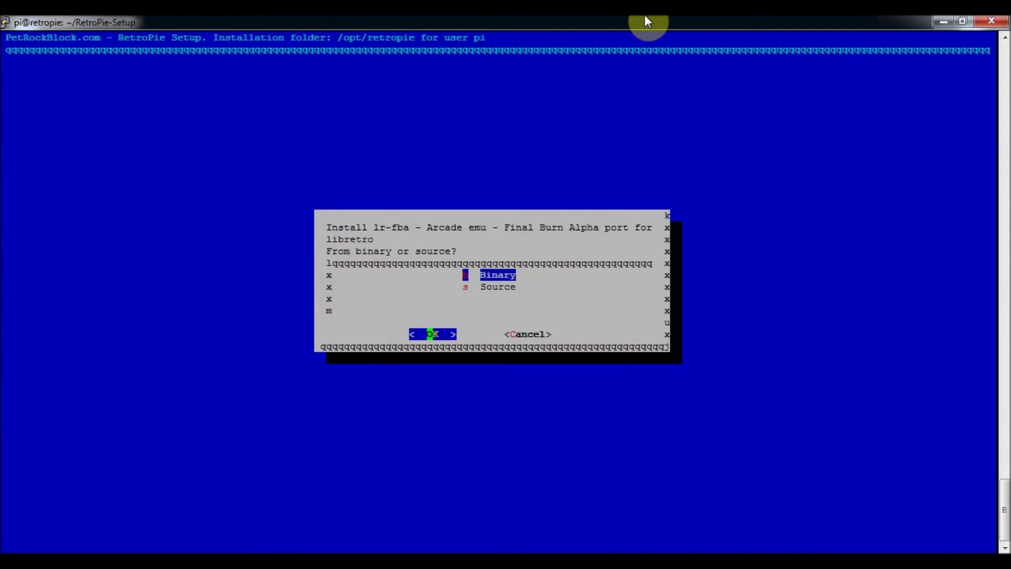
Compare the Binary and Source install options for lr-fba, and cancel to return to the emulator list.
{"action": "key", "text": "Down"}
{"action": "key", "text": "Up"}
{"action": "key", "text": "Down"}
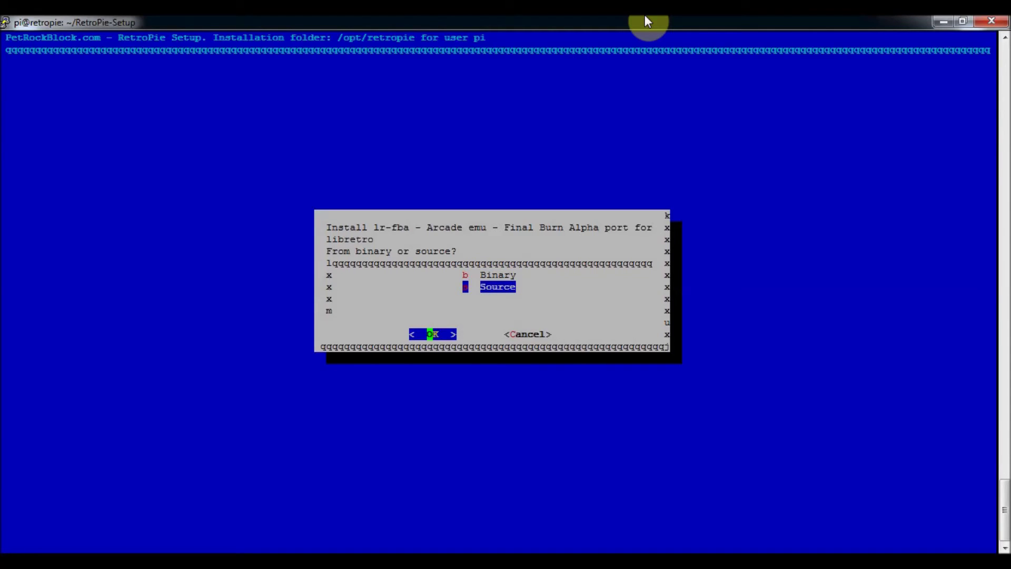
{"action": "key", "text": "Up"}
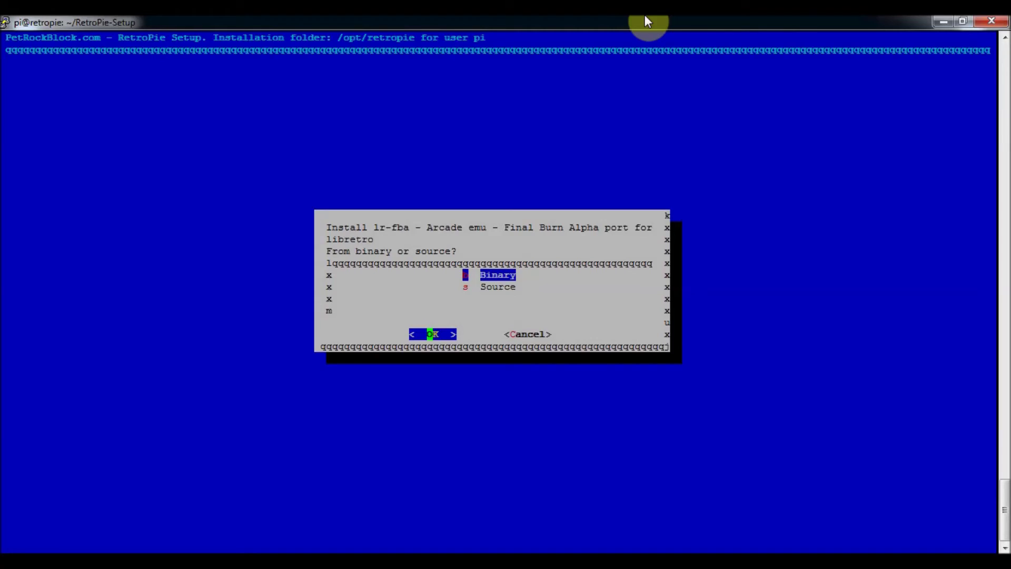
{"action": "key", "text": "Tab"}
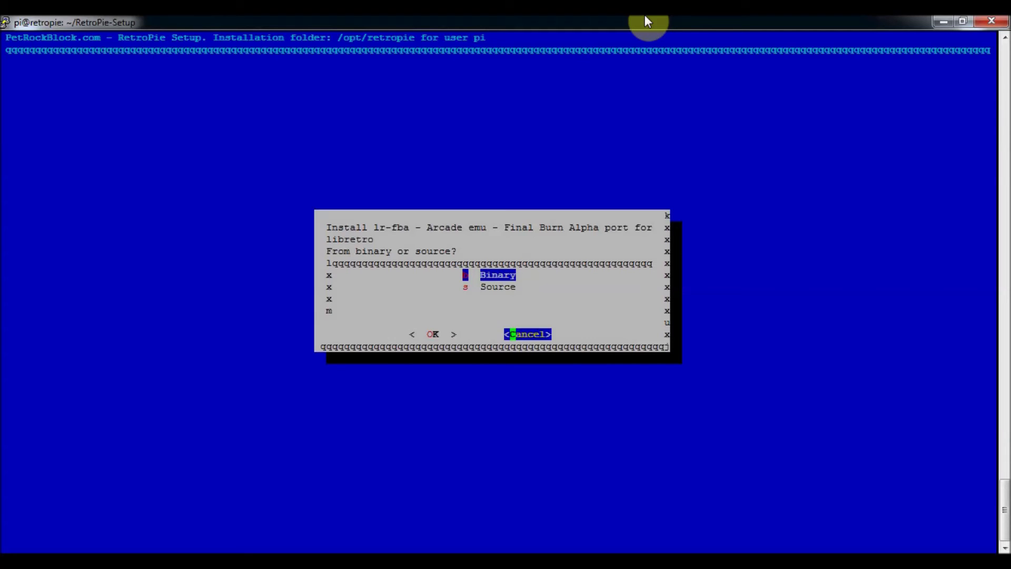
{"action": "key", "text": "Return"}
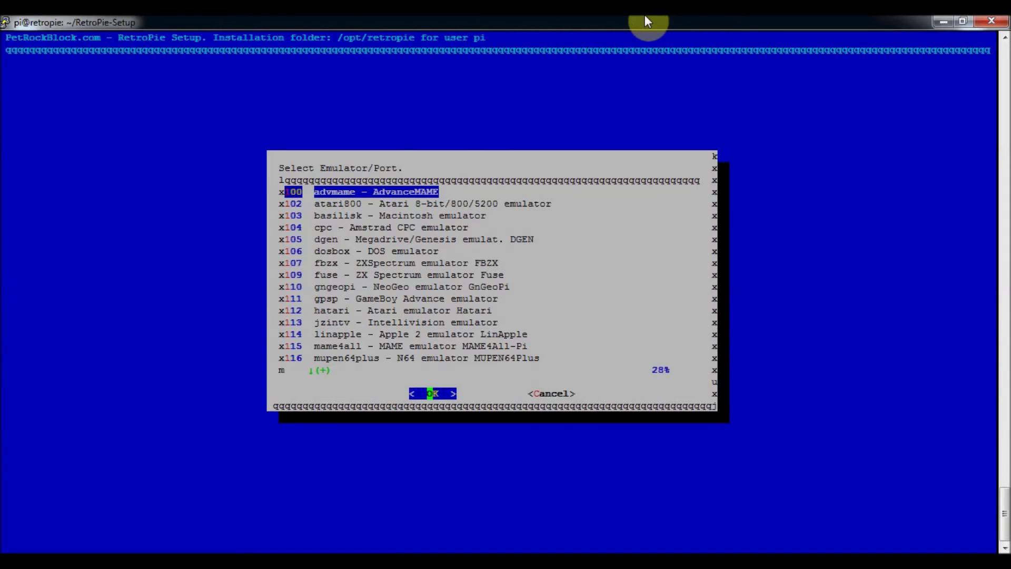
Examine the standalone emulators from advmame - AdvanceMAME to uae4all - Amiga emulator UAE4All in the emulator list.
{"action": "key", "text": "Down"}
{"action": "key", "text": "Down"}
{"action": "key", "text": "Down"}
{"action": "key", "text": "Down"}
{"action": "key", "text": "Down"}
{"action": "key", "text": "Down"}
{"action": "key", "text": "Down"}
{"action": "key", "text": "Down"}
{"action": "key", "text": "Down"}
{"action": "key", "text": "Down"}
{"action": "key", "text": "Down"}
{"action": "key", "text": "Down"}
{"action": "key", "text": "Down"}
{"action": "key", "text": "Down"}
{"action": "key", "text": "Down"}
{"action": "key", "text": "Down"}
{"action": "key", "text": "Down"}
{"action": "key", "text": "Down"}
{"action": "key", "text": "Down"}
{"action": "key", "text": "Down"}
{"action": "key", "text": "Down"}
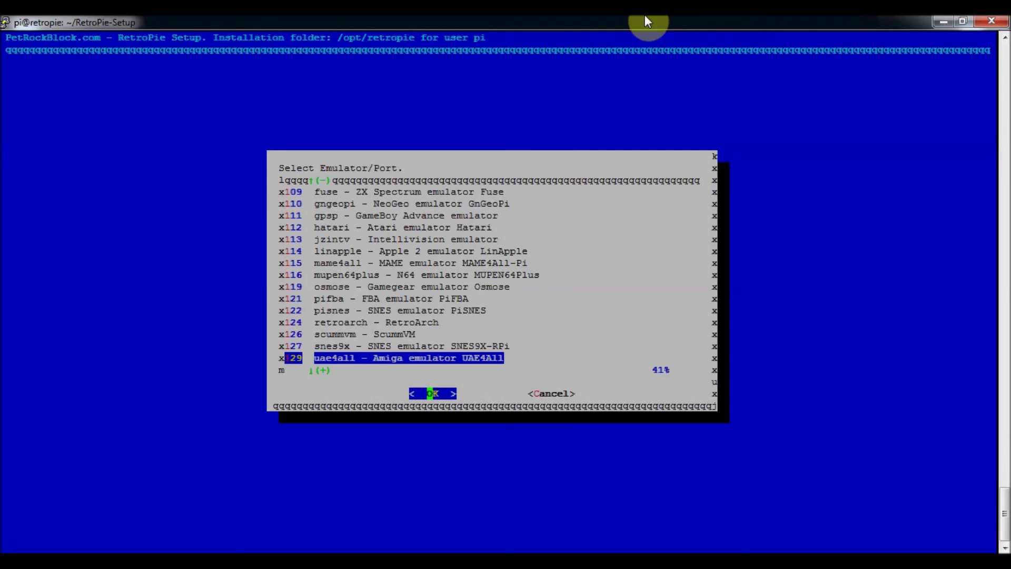
Examine the list entries from vice - C64 emulator VICE through lr-mednafen-pce, including the libretro arcade, NES and Gameboy ports.
{"action": "key", "text": "Down"}
{"action": "key", "text": "Down"}
{"action": "key", "text": "Down"}
{"action": "key", "text": "Down"}
{"action": "key", "text": "Down"}
{"action": "key", "text": "Down"}
{"action": "key", "text": "Down"}
{"action": "key", "text": "Down"}
{"action": "key", "text": "Down"}
{"action": "key", "text": "Down"}
{"action": "key", "text": "Down"}
{"action": "key", "text": "Down"}
{"action": "key", "text": "Down"}
{"action": "key", "text": "Down"}
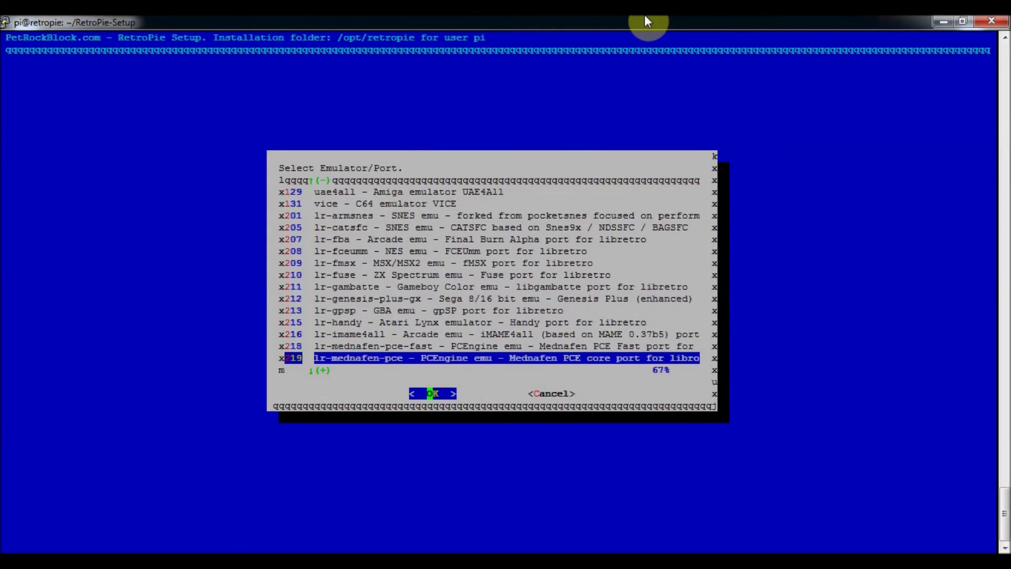
Examine the remaining ports after lr-mednafen-pce, through to snesdev - SNESDev (Driver for the RetroPie GPIO-Adapter).
{"action": "key", "text": "Down"}
{"action": "key", "text": "Down"}
{"action": "key", "text": "Down"}
{"action": "key", "text": "Down"}
{"action": "key", "text": "Down"}
{"action": "key", "text": "Down"}
{"action": "key", "text": "Down"}
{"action": "key", "text": "Down"}
{"action": "key", "text": "Down"}
{"action": "key", "text": "Down"}
{"action": "key", "text": "Down"}
{"action": "key", "text": "Down"}
{"action": "key", "text": "Down"}
{"action": "key", "text": "Down"}
{"action": "key", "text": "Down"}
{"action": "key", "text": "Down"}
{"action": "key", "text": "Down"}
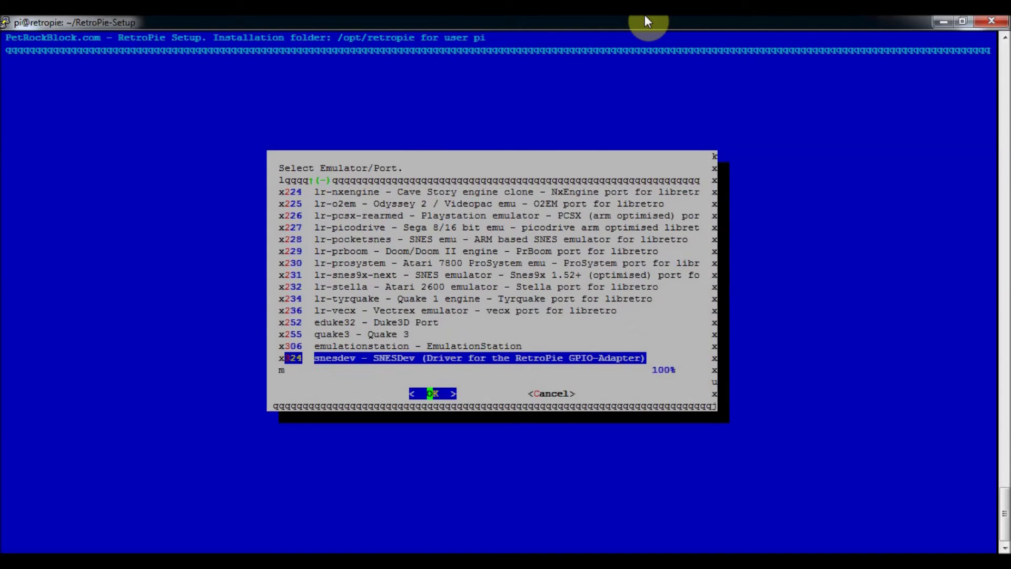
Review the game ports near the end of the list, from eduke32 - Duke3D Port back to lr-tyrquake - Quake 1 engine.
{"action": "key", "text": "Up"}
{"action": "key", "text": "Up"}
{"action": "key", "text": "Up"}
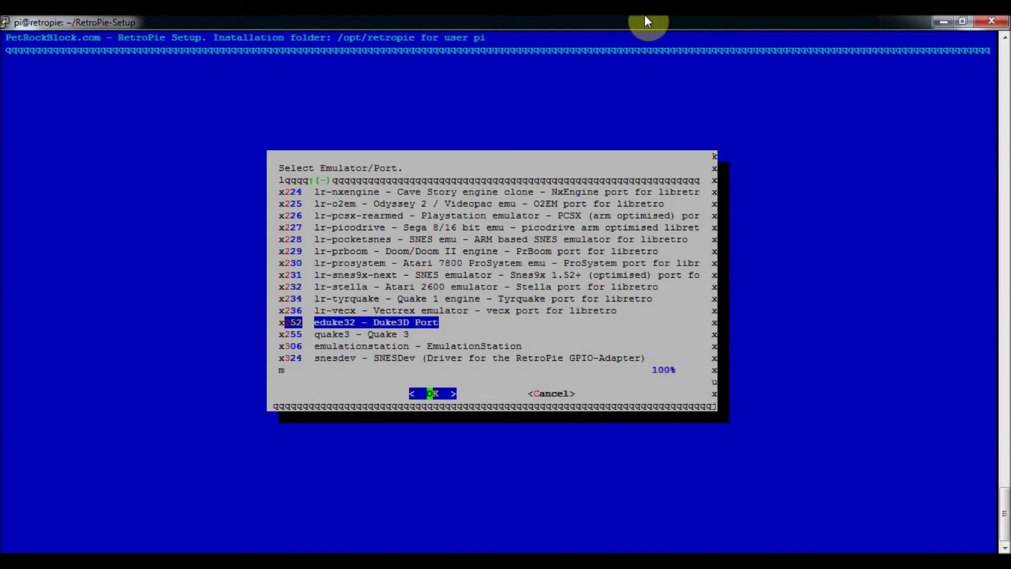
{"action": "key", "text": "Up"}
{"action": "key", "text": "Up"}
{"action": "key", "text": "Up"}
{"action": "key", "text": "Up"}
{"action": "key", "text": "Up"}
{"action": "key", "text": "Up"}
{"action": "key", "text": "Up"}
{"action": "key", "text": "Up"}
{"action": "key", "text": "Up"}
{"action": "key", "text": "Up"}
{"action": "key", "text": "Up"}
{"action": "key", "text": "Up"}
{"action": "key", "text": "Up"}
{"action": "key", "text": "Up"}
{"action": "key", "text": "Up"}
{"action": "key", "text": "Up"}
{"action": "key", "text": "Up"}
{"action": "key", "text": "Up"}
{"action": "key", "text": "Up"}
{"action": "key", "text": "Up"}
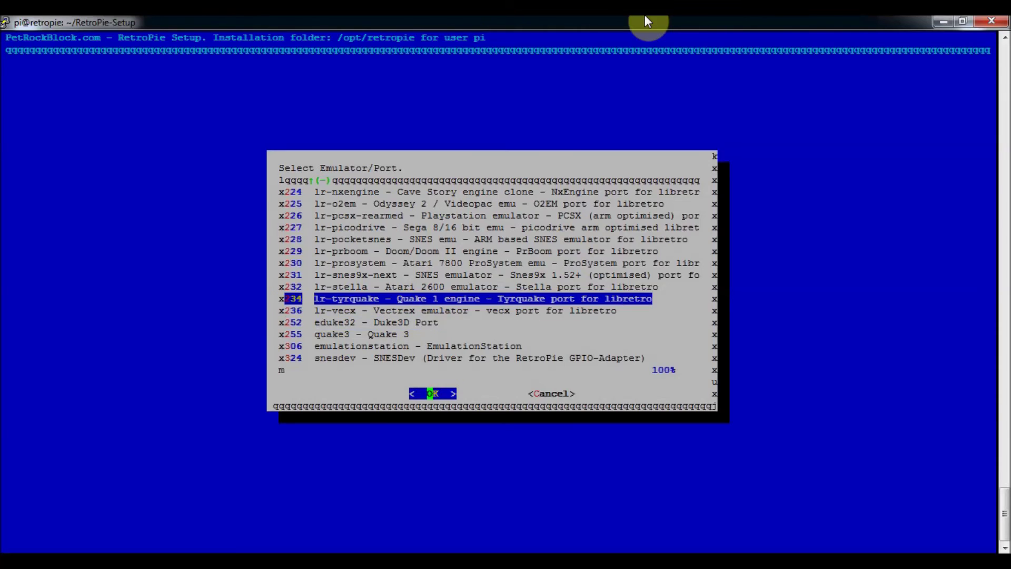
Review the libretro ports between lr-tyrquake and lr-fba - Arcade emu - Final Burn Alpha port for libretro.
{"action": "key", "text": "Down"}
{"action": "key", "text": "Down"}
{"action": "key", "text": "Down"}
{"action": "key", "text": "Down"}
{"action": "key", "text": "Down"}
{"action": "key", "text": "Down"}
{"action": "key", "text": "Down"}
{"action": "key", "text": "Down"}
{"action": "key", "text": "Down"}
{"action": "key", "text": "Down"}
{"action": "key", "text": "Down"}
{"action": "key", "text": "Down"}
{"action": "key", "text": "Down"}
{"action": "key", "text": "Down"}
{"action": "key", "text": "Down"}
{"action": "key", "text": "Down"}
{"action": "key", "text": "Down"}
{"action": "key", "text": "Down"}
{"action": "key", "text": "Down"}
{"action": "key", "text": "Down"}
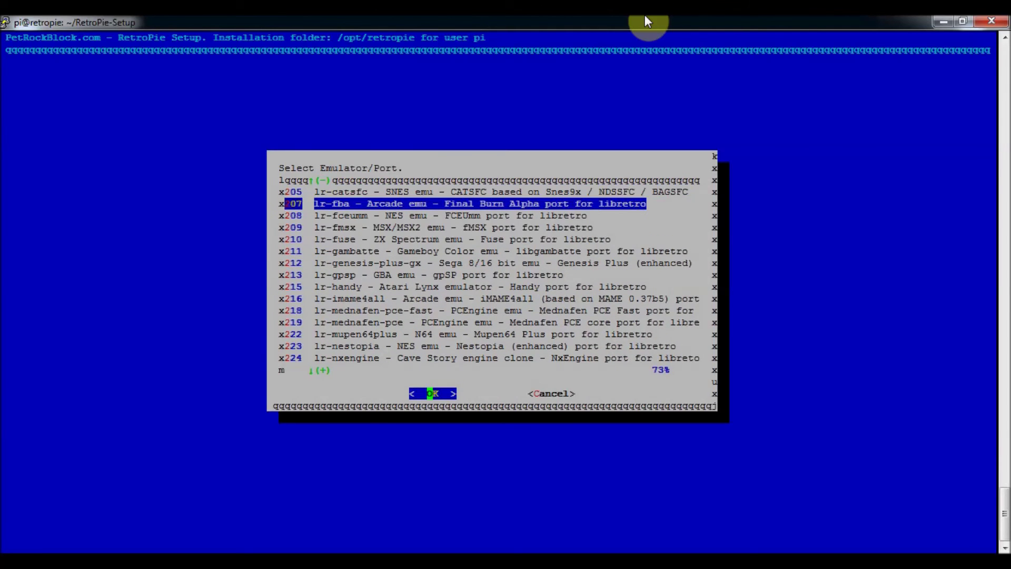
Look over the final list entries again, including quake3, emulationstation - EmulationStation and the snesdev driver.
{"action": "key", "text": "Down"}
{"action": "key", "text": "Down"}
{"action": "key", "text": "Down"}
{"action": "key", "text": "Down"}
{"action": "key", "text": "Down"}
{"action": "key", "text": "Down"}
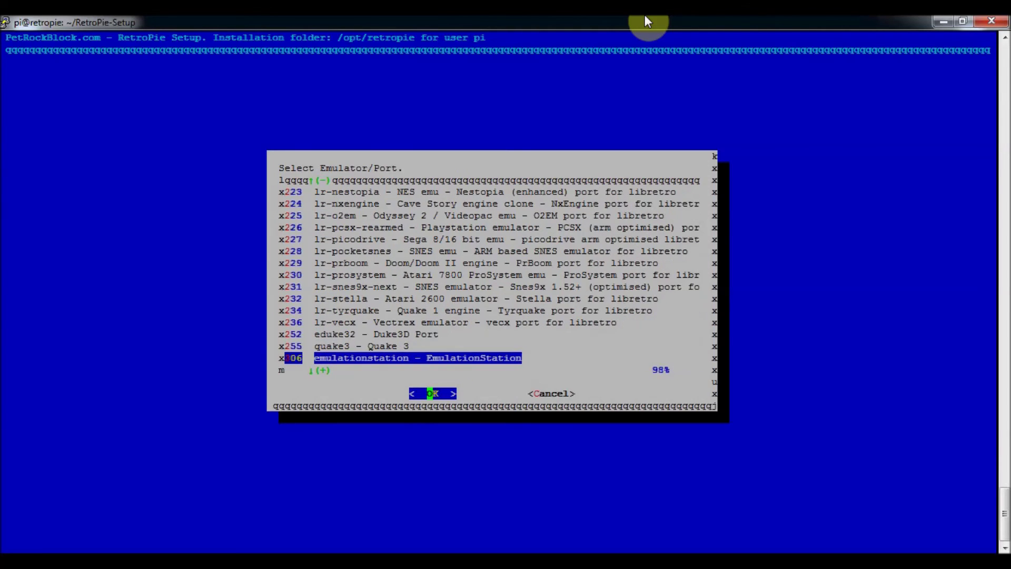
{"action": "key", "text": "Up"}
{"action": "key", "text": "Up"}
{"action": "key", "text": "Down"}
{"action": "key", "text": "Down"}
{"action": "key", "text": "Down"}
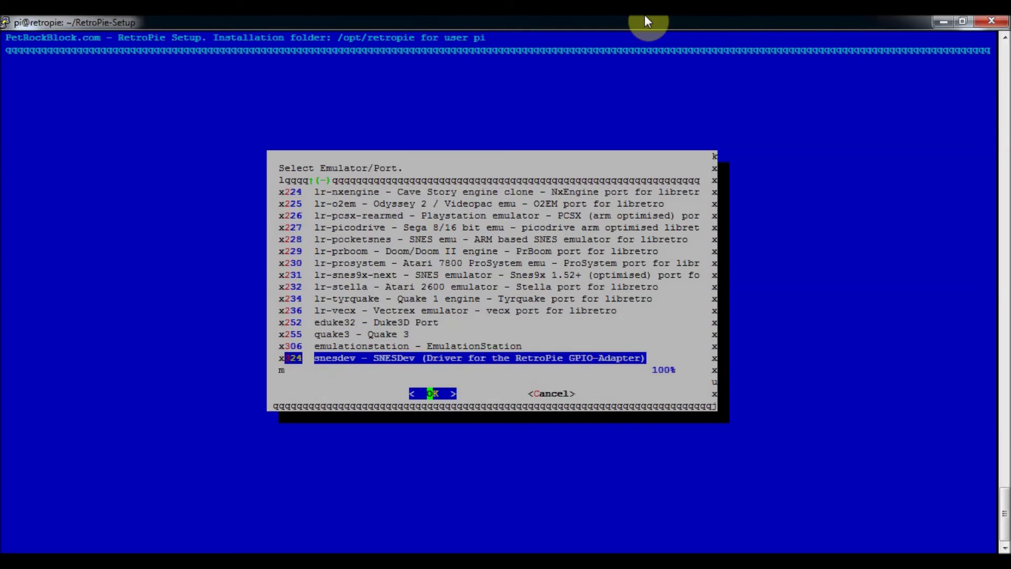
{"action": "key", "text": "Up"}
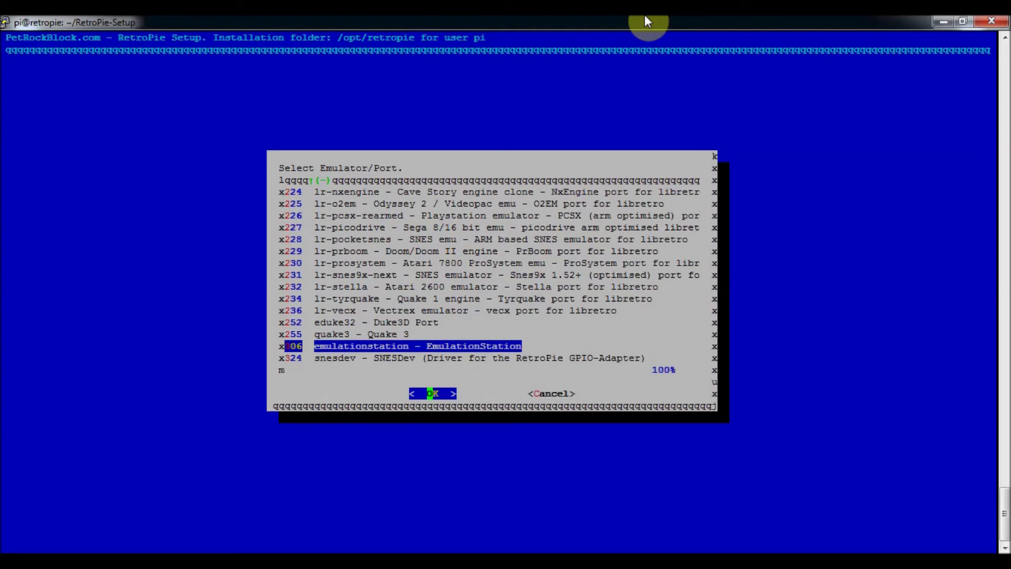
Look back through the emulator list from quake3 - Quake 3 to gpsp - GameBoy Advance emulator.
{"action": "key", "text": "Up"}
{"action": "key", "text": "Up"}
{"action": "key", "text": "Up"}
{"action": "key", "text": "Up"}
{"action": "key", "text": "Up"}
{"action": "key", "text": "Up"}
{"action": "key", "text": "Up"}
{"action": "key", "text": "Up"}
{"action": "key", "text": "Up"}
{"action": "key", "text": "Up"}
{"action": "key", "text": "Up"}
{"action": "key", "text": "Up"}
{"action": "key", "text": "Up"}
{"action": "key", "text": "Up"}
{"action": "key", "text": "Up"}
{"action": "key", "text": "Up"}
{"action": "key", "text": "Up"}
{"action": "key", "text": "Up"}
{"action": "key", "text": "Up"}
{"action": "key", "text": "Up"}
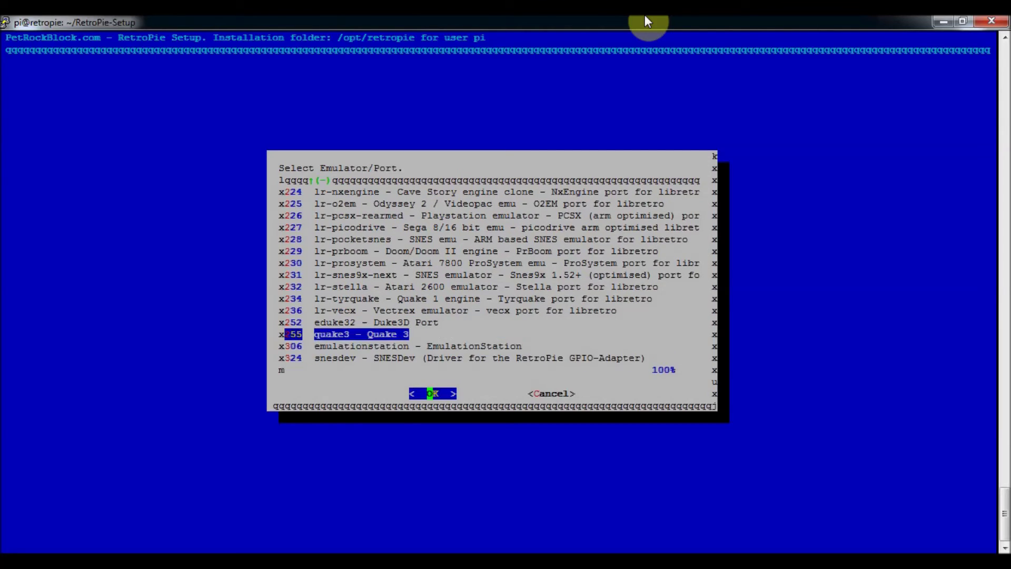
{"action": "key", "text": "Up"}
{"action": "key", "text": "Up"}
{"action": "key", "text": "Up"}
{"action": "key", "text": "Up"}
{"action": "key", "text": "Up"}
{"action": "key", "text": "Up"}
{"action": "key", "text": "Up"}
{"action": "key", "text": "Up"}
{"action": "key", "text": "Up"}
{"action": "key", "text": "Up"}
{"action": "key", "text": "Up"}
{"action": "key", "text": "Up"}
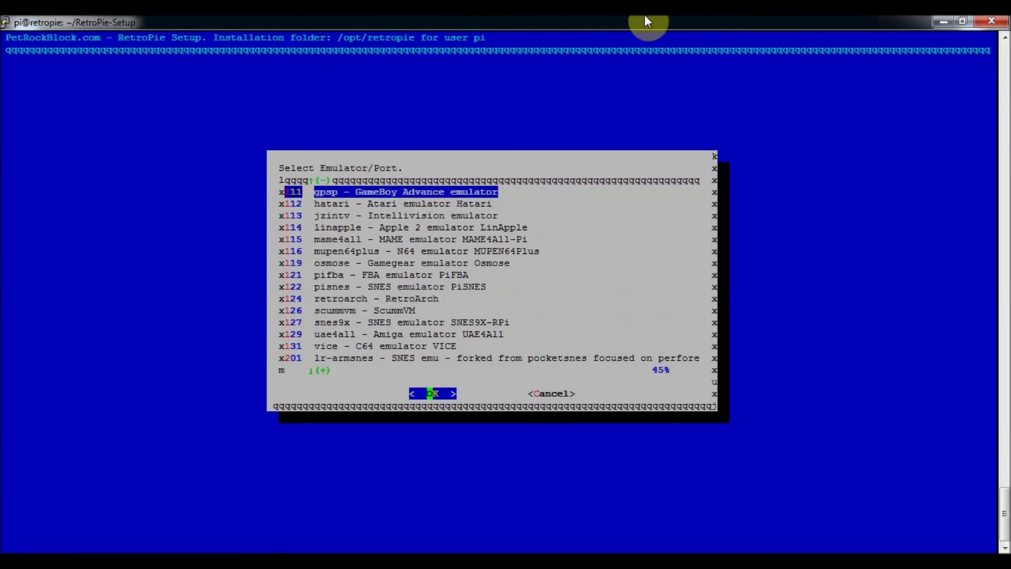
Review the emulators around retroarch - RetroArch and scummvm, then back to gngeopi - NeoGeo emulator GnGeoPi.
{"action": "key", "text": "Down"}
{"action": "key", "text": "Down"}
{"action": "key", "text": "Down"}
{"action": "key", "text": "Down"}
{"action": "key", "text": "Down"}
{"action": "key", "text": "Down"}
{"action": "key", "text": "Down"}
{"action": "key", "text": "Down"}
{"action": "key", "text": "Down"}
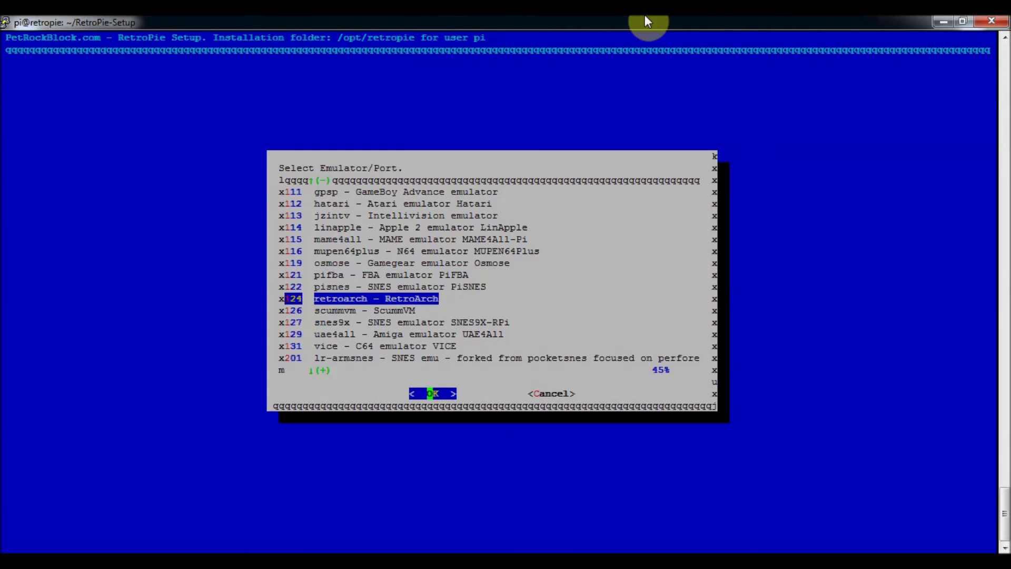
{"action": "key", "text": "Down"}
{"action": "key", "text": "Up"}
{"action": "key", "text": "Up"}
{"action": "key", "text": "Up"}
{"action": "key", "text": "Up"}
{"action": "key", "text": "Up"}
{"action": "key", "text": "Up"}
{"action": "key", "text": "Up"}
{"action": "key", "text": "Up"}
{"action": "key", "text": "Up"}
{"action": "key", "text": "Up"}
{"action": "key", "text": "Up"}
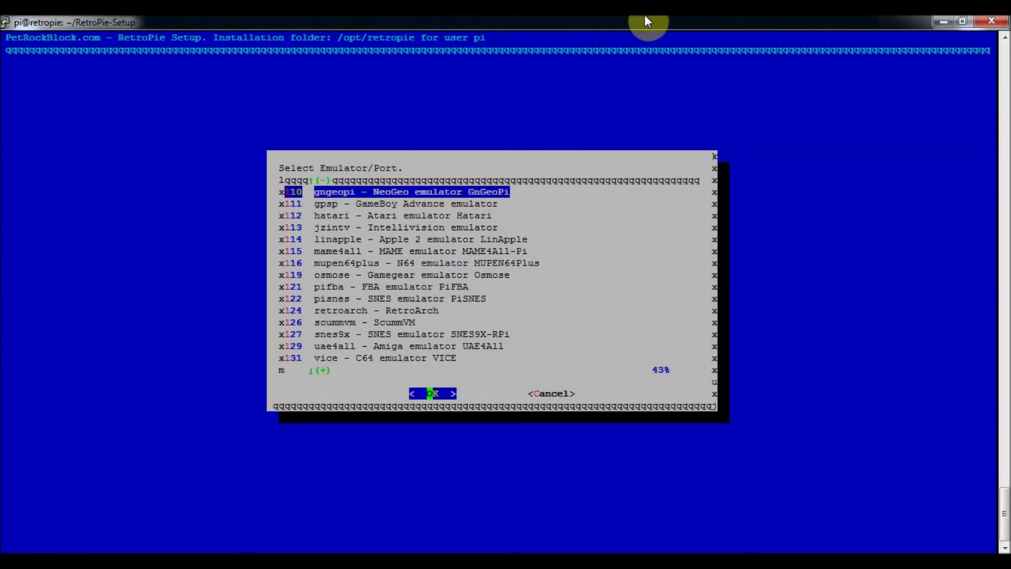
Leave the Select Emulator/Port list without choosing an emulator and return to the main installation choices.
{"action": "key", "text": "Up"}
{"action": "key", "text": "Up"}
{"action": "key", "text": "Up"}
{"action": "key", "text": "Up"}
{"action": "key", "text": "Tab"}
{"action": "key", "text": "Return"}
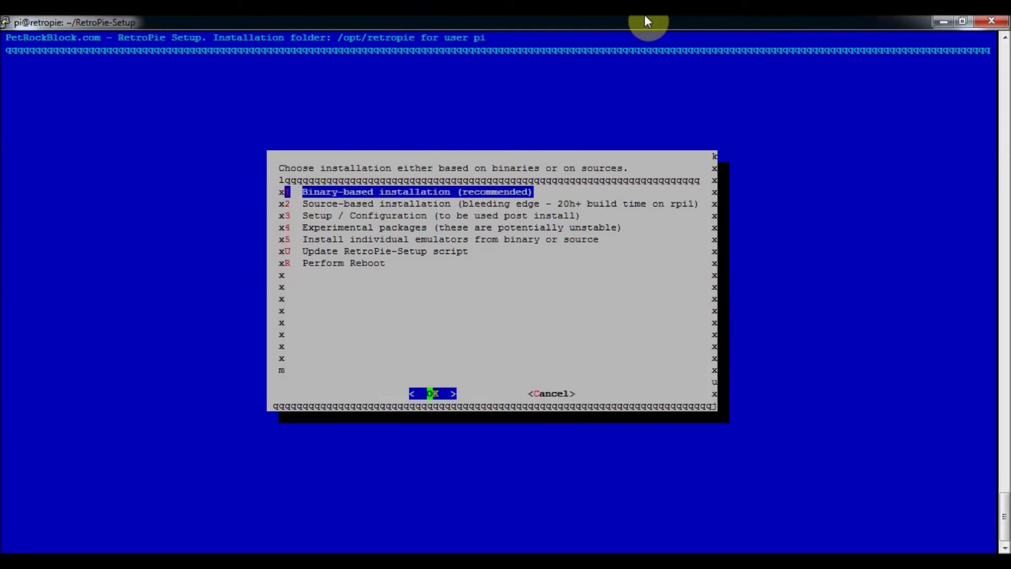
Review the main setup entries from Binary-based installation through Setup / Configuration to Perform Reboot, and return to the first entry.
{"action": "key", "text": "Down"}
{"action": "key", "text": "Down"}
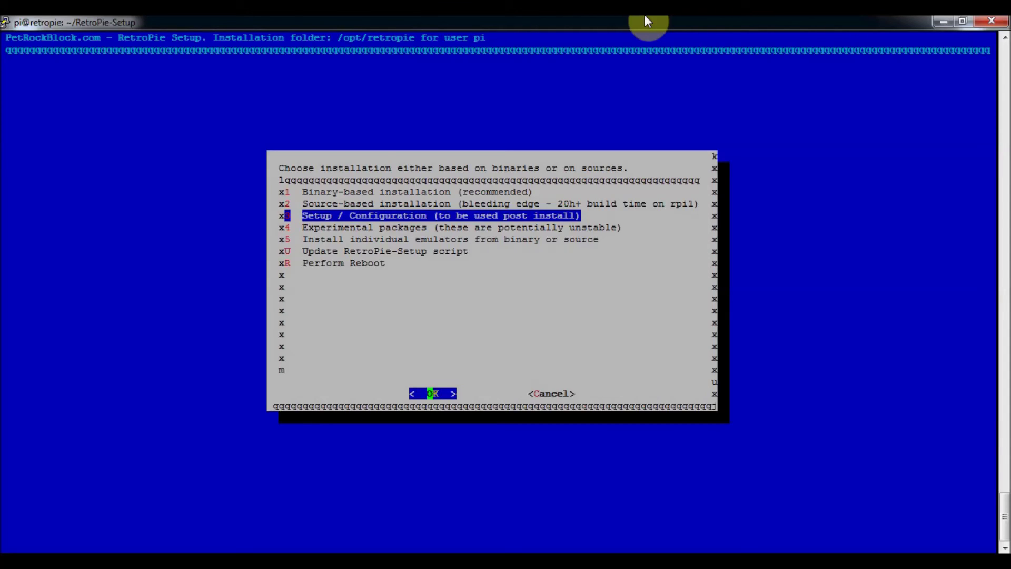
{"action": "key", "text": "Down"}
{"action": "key", "text": "Down"}
{"action": "key", "text": "Down"}
{"action": "key", "text": "Down"}
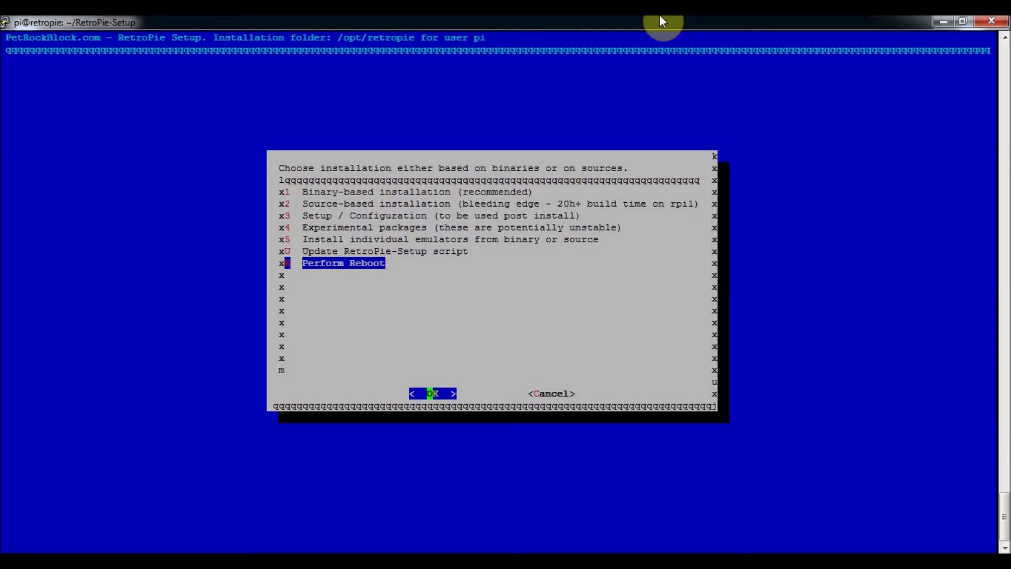
{"action": "key", "text": "Up"}
{"action": "key", "text": "Up"}
{"action": "key", "text": "Up"}
{"action": "key", "text": "Up"}
{"action": "key", "text": "Up"}
{"action": "key", "text": "Up"}
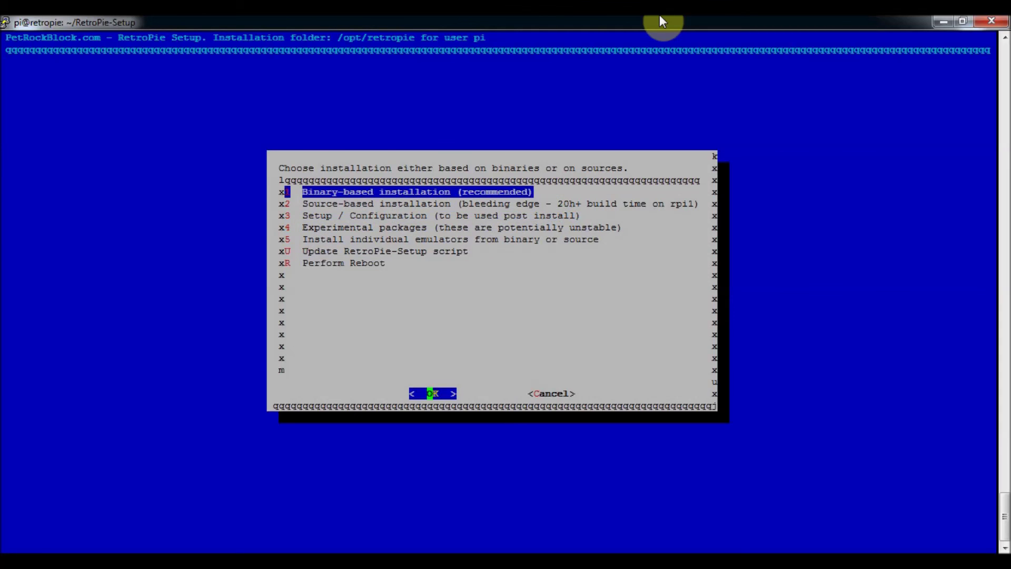
Pass over Experimental packages and Perform Reboot and cancel out of the main setup choices.
{"action": "key", "text": "Down"}
{"action": "key", "text": "Down"}
{"action": "key", "text": "Down"}
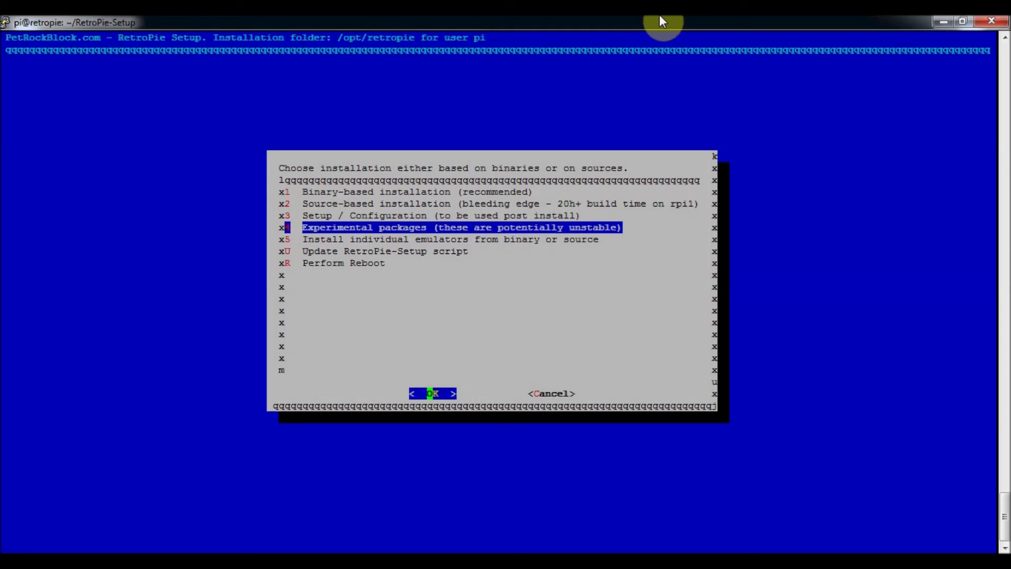
{"action": "key", "text": "Down"}
{"action": "key", "text": "Down"}
{"action": "key", "text": "Down"}
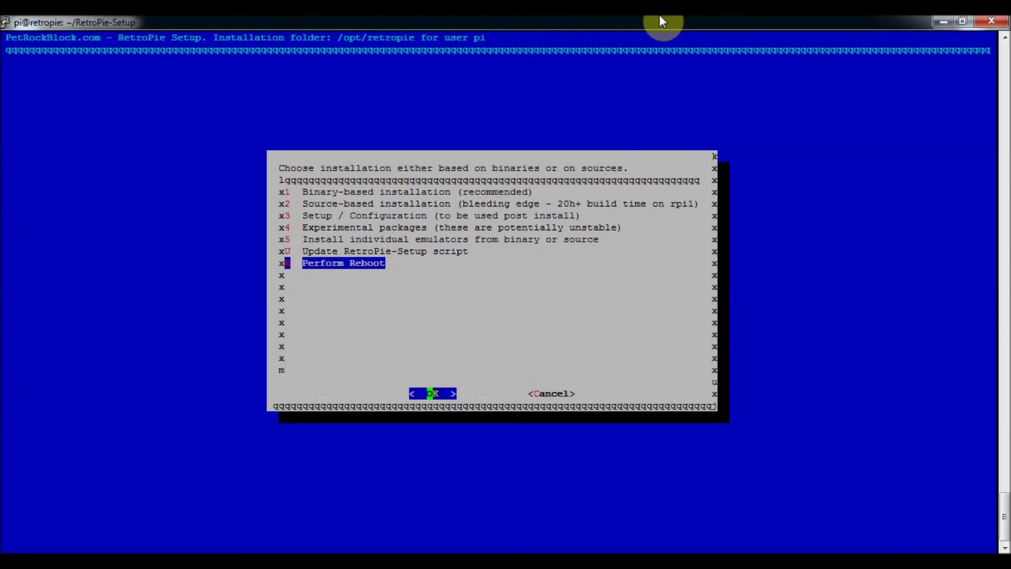
{"action": "key", "text": "Tab"}
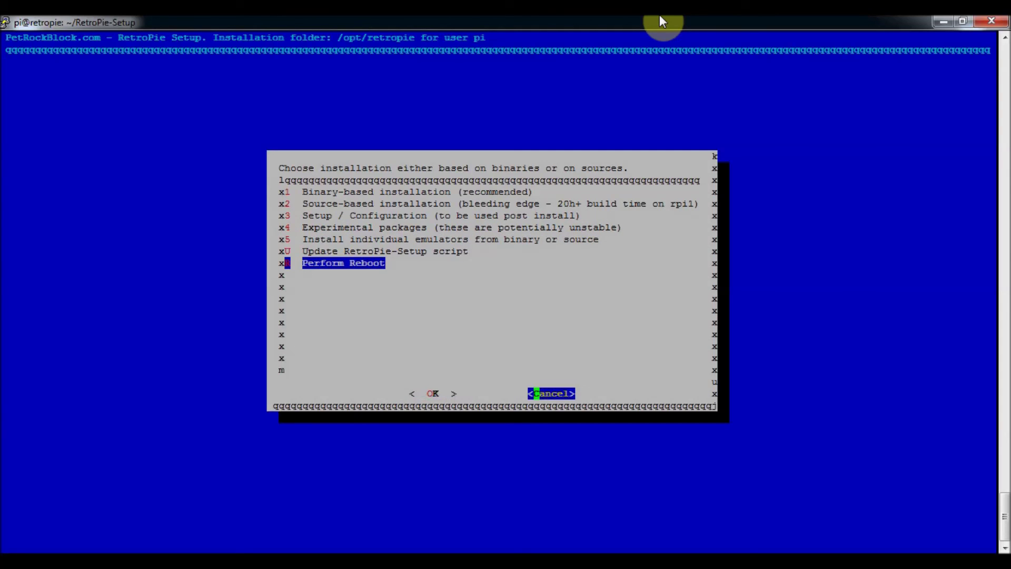